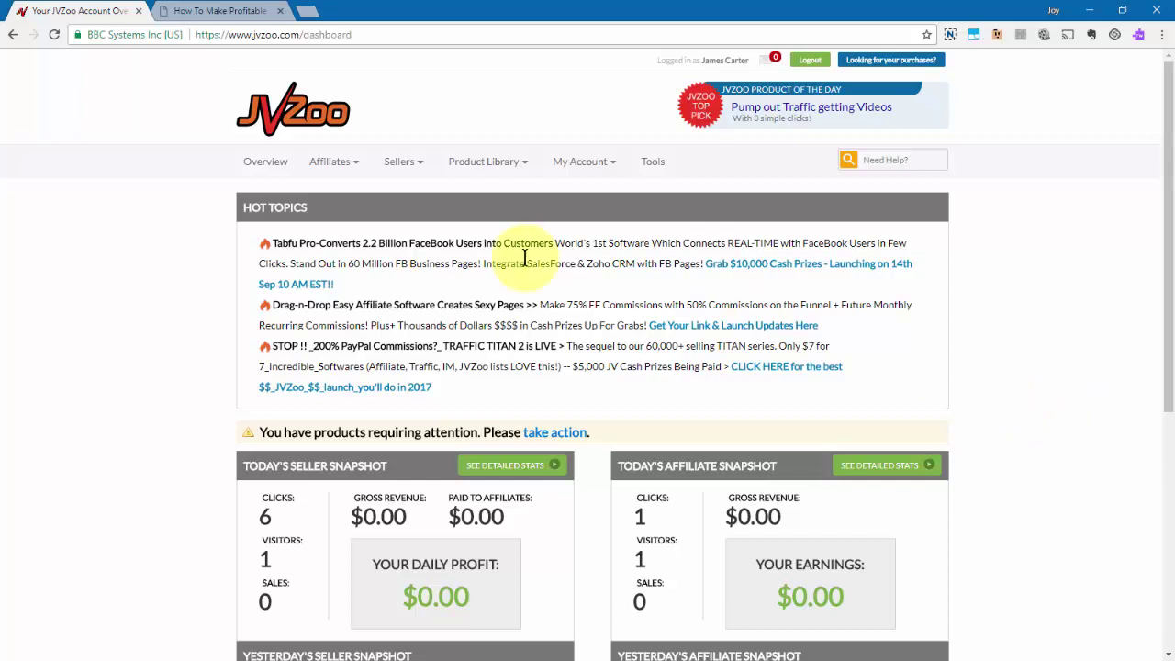
# Go to Sellers > Automated Webinars > Setup Automated Webinars to list the existing webinar.
pyautogui.click(415, 162)
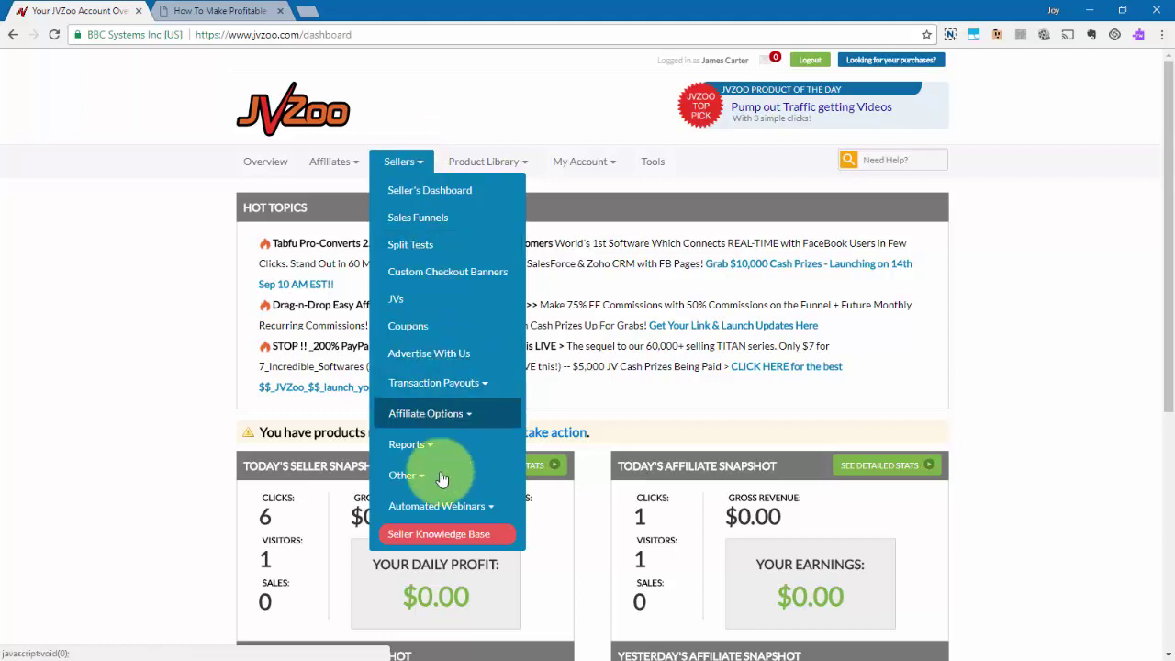
pyautogui.click(467, 503)
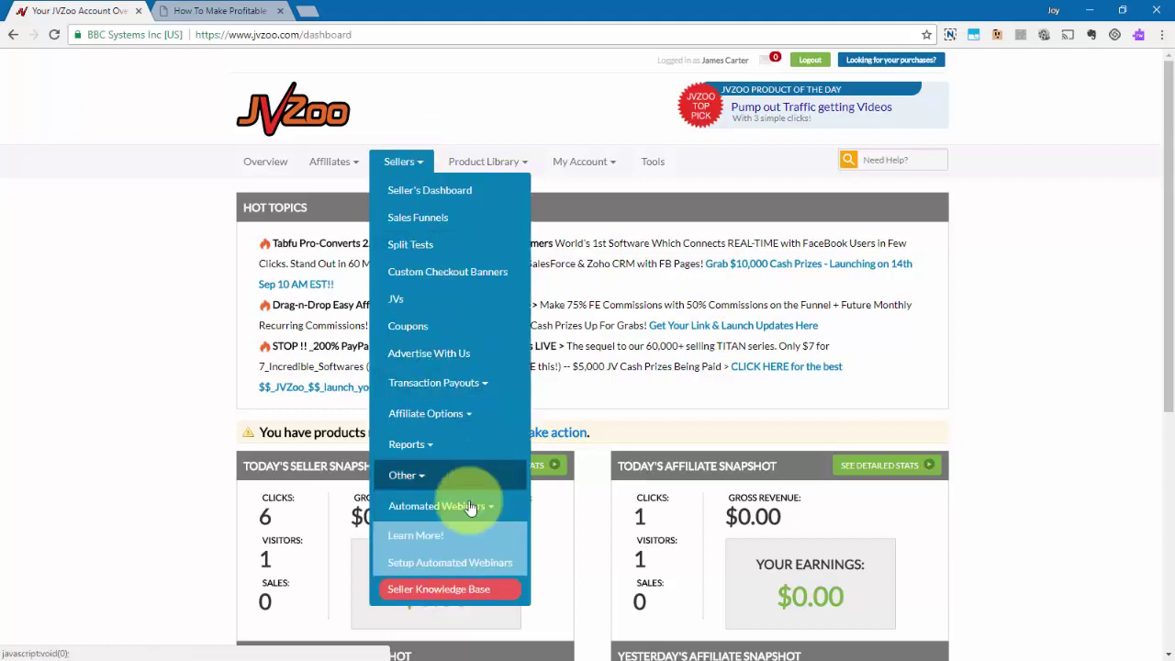
pyautogui.click(450, 566)
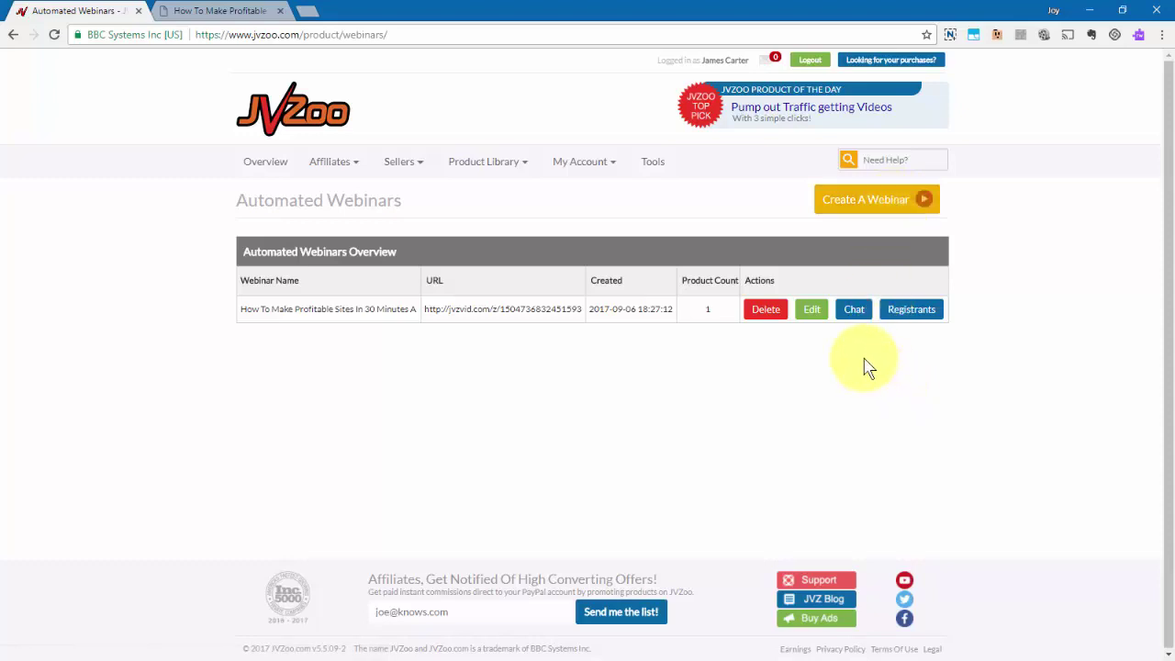
pyautogui.click(818, 315)
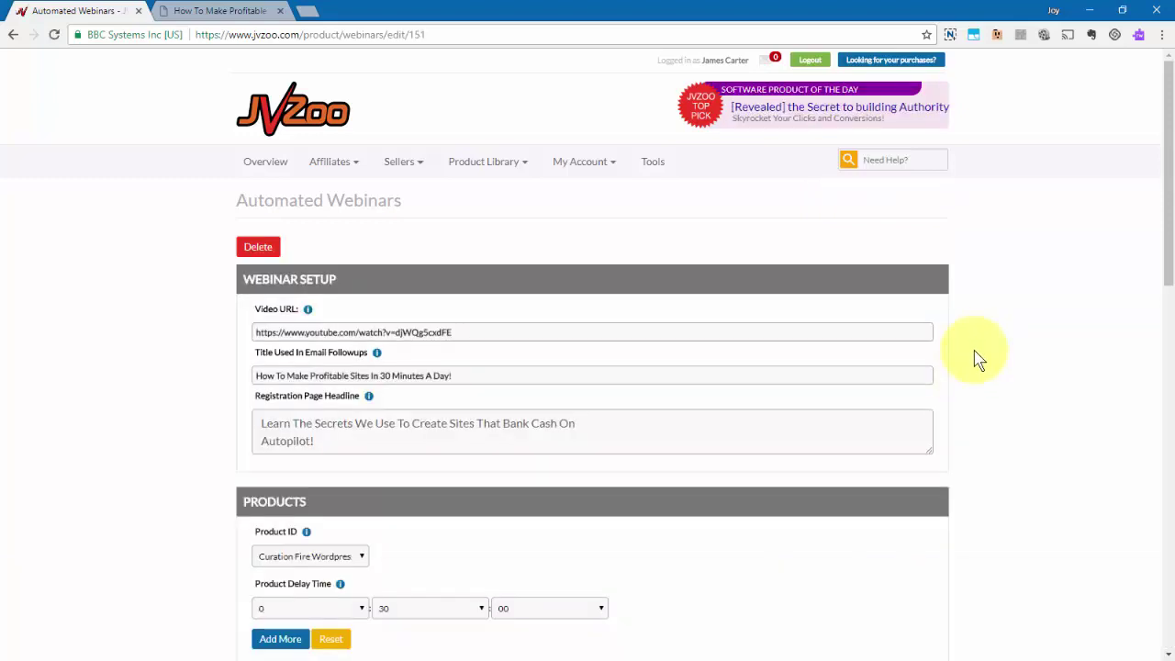
pyautogui.scroll(-3, 977, 355)
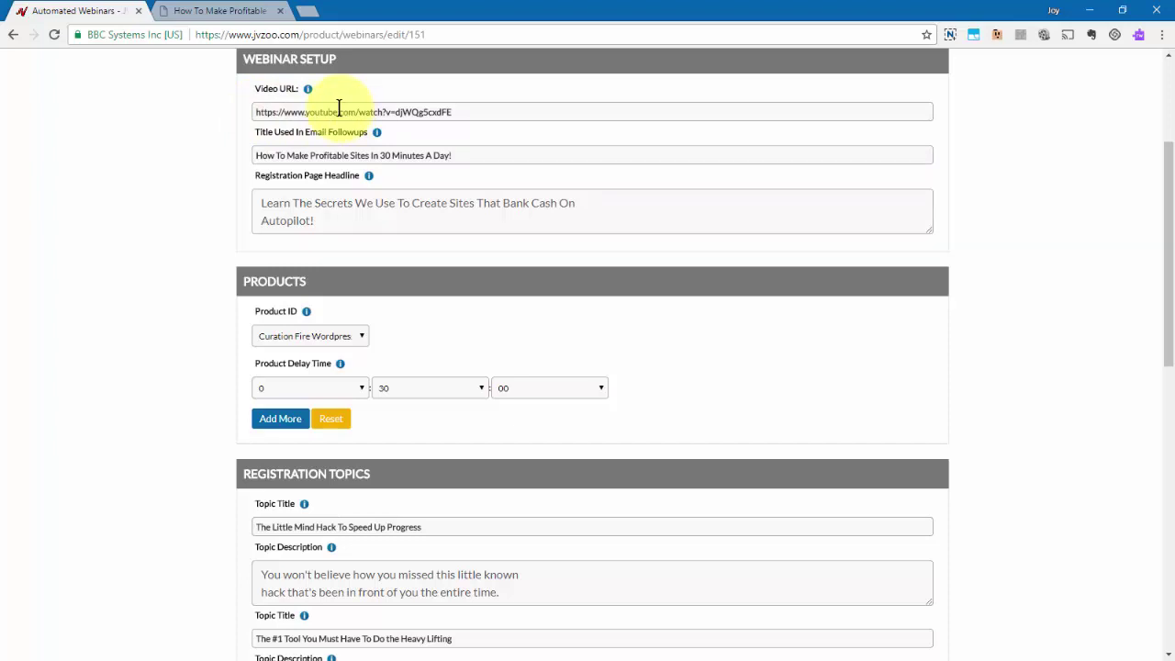
pyautogui.click(460, 154)
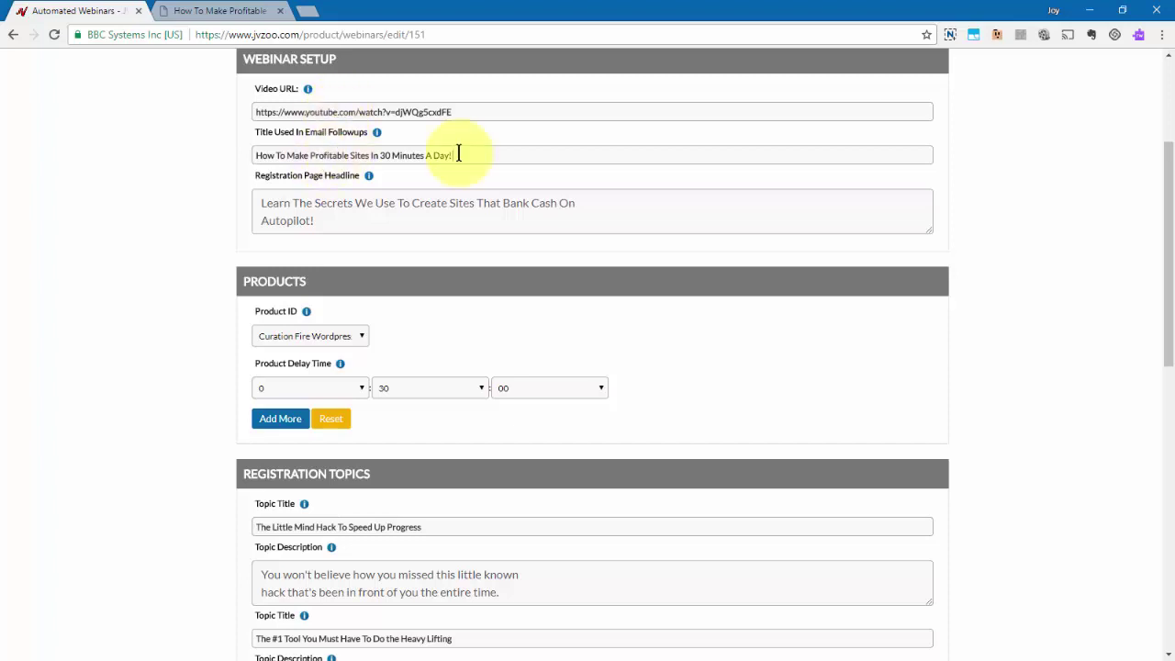
pyautogui.moveTo(460, 154); pyautogui.dragTo(252, 157)
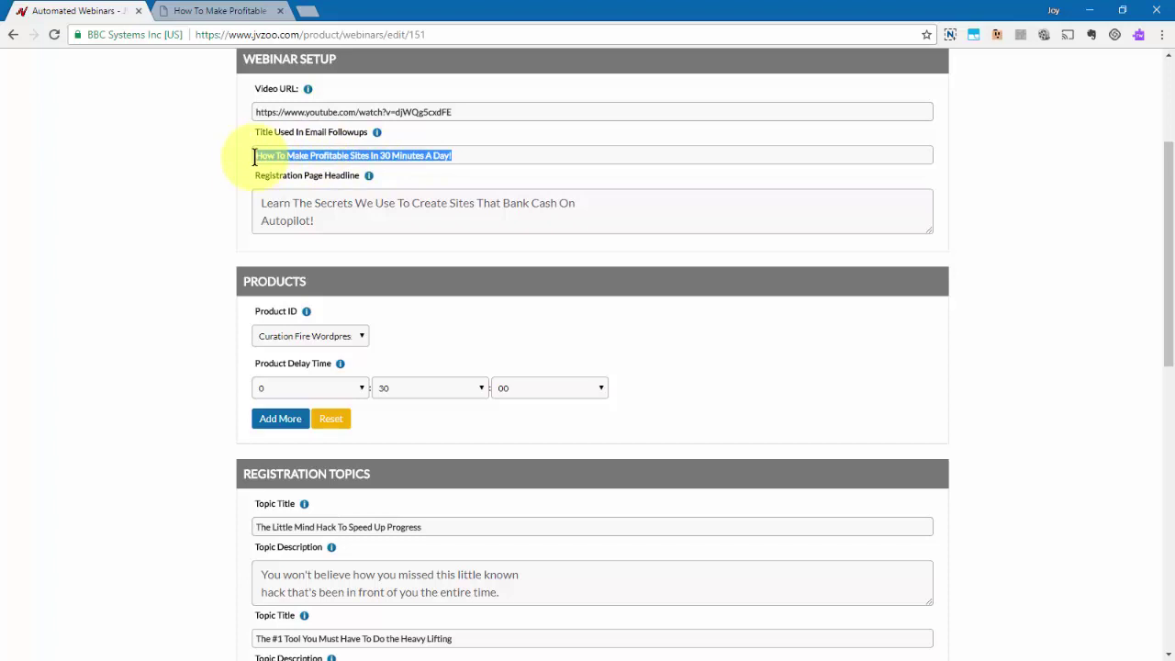
pyautogui.click(317, 221)
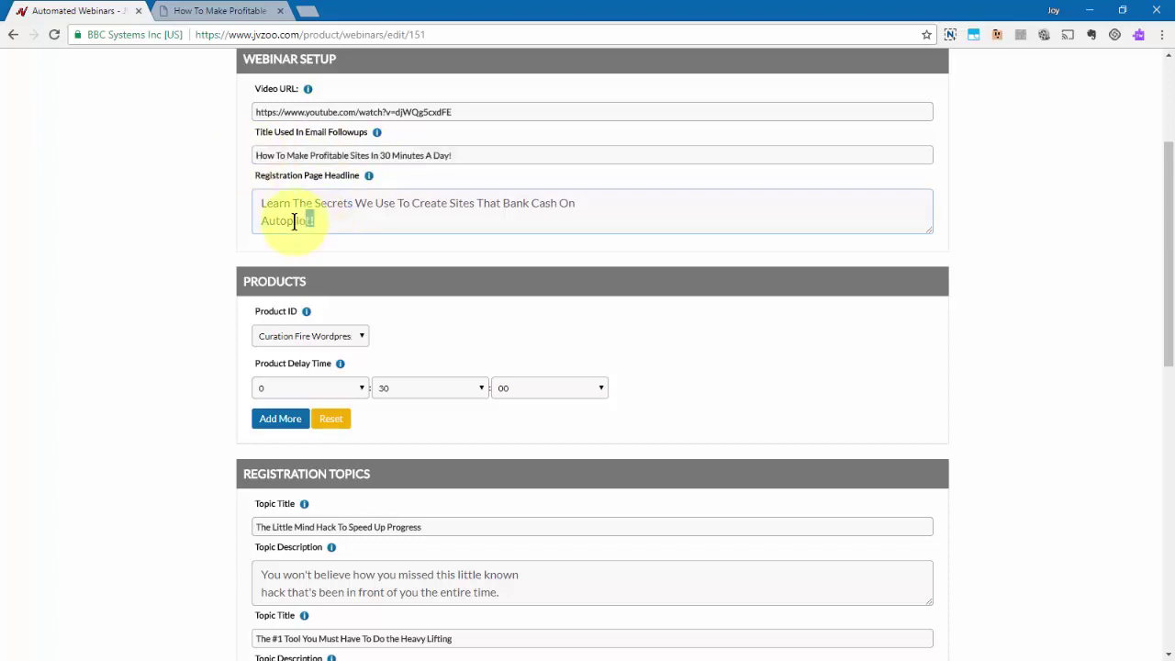
pyautogui.moveTo(316, 221); pyautogui.dragTo(255, 208)
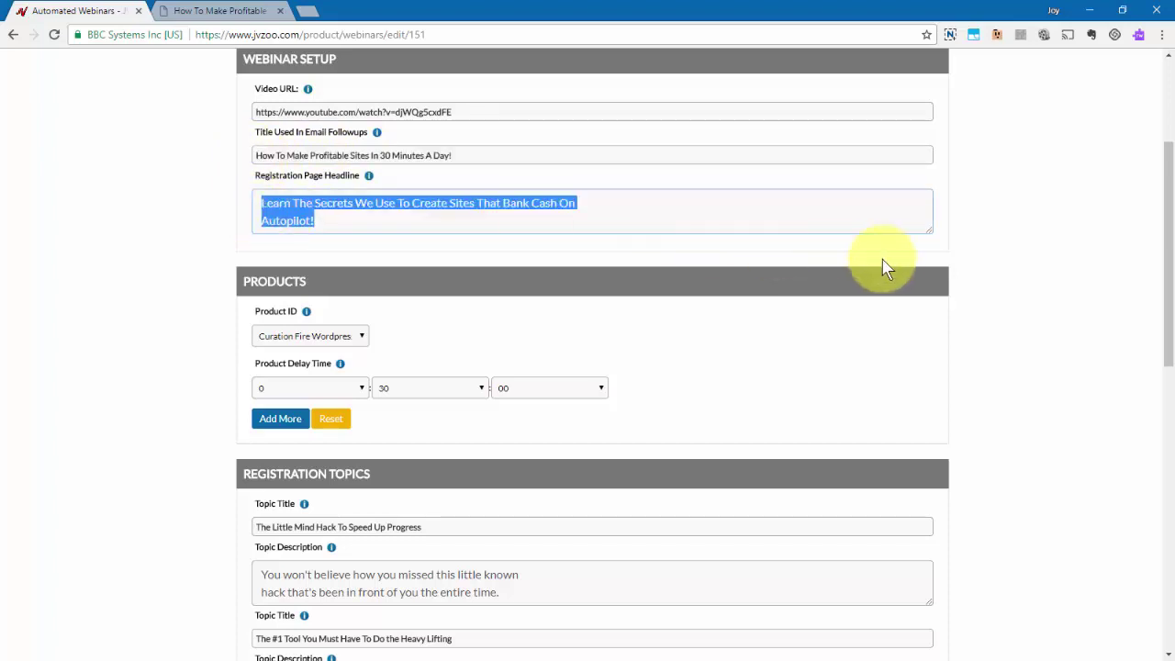
pyautogui.moveTo(929, 231); pyautogui.dragTo(900, 244)
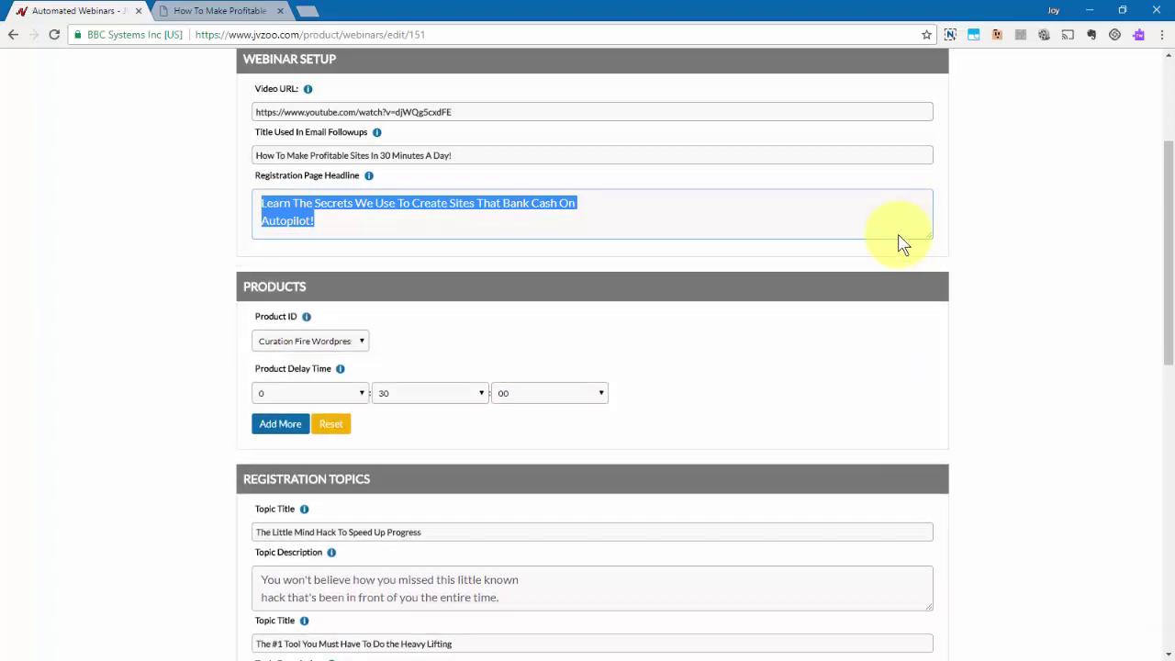
pyautogui.click(845, 223)
# Keep Curation Fire as the first offer's product in the Product ID dropdown.
pyautogui.scroll(-1, 138, 292)
pyautogui.scroll(-1, 138, 292)
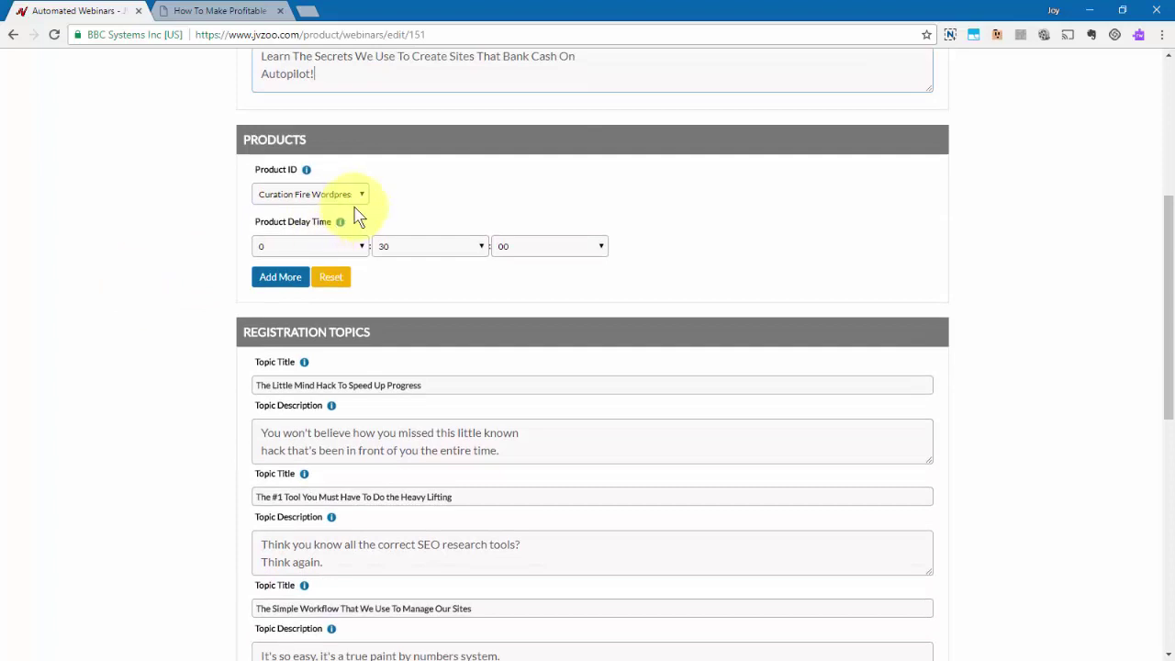
pyautogui.click(336, 194)
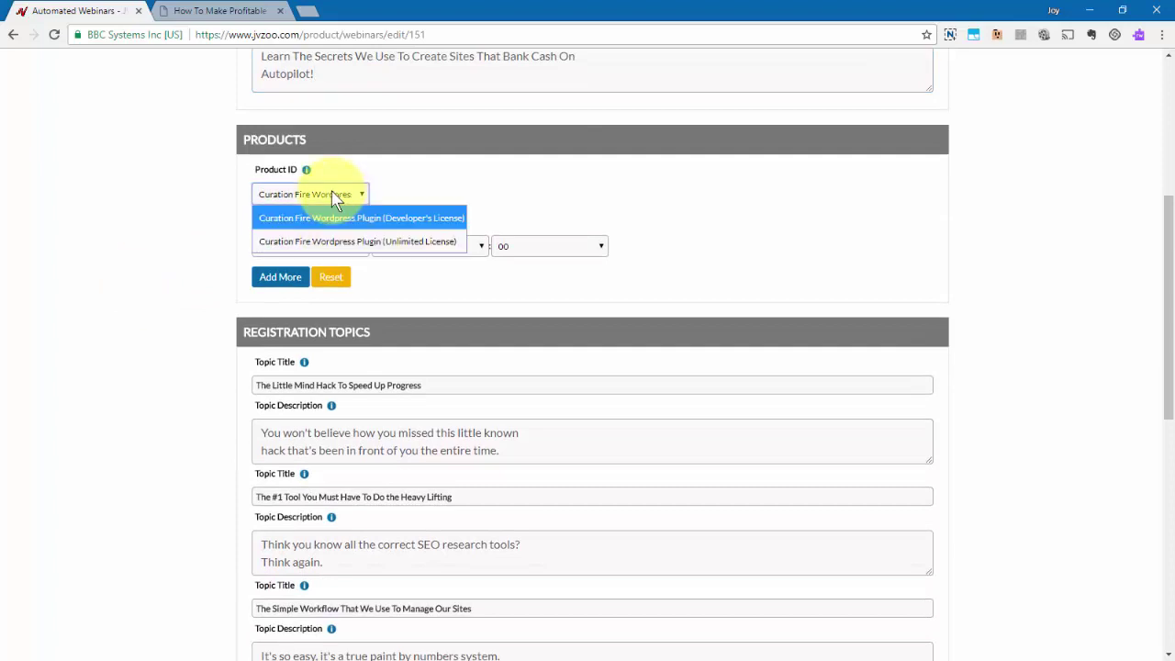
pyautogui.click(446, 194)
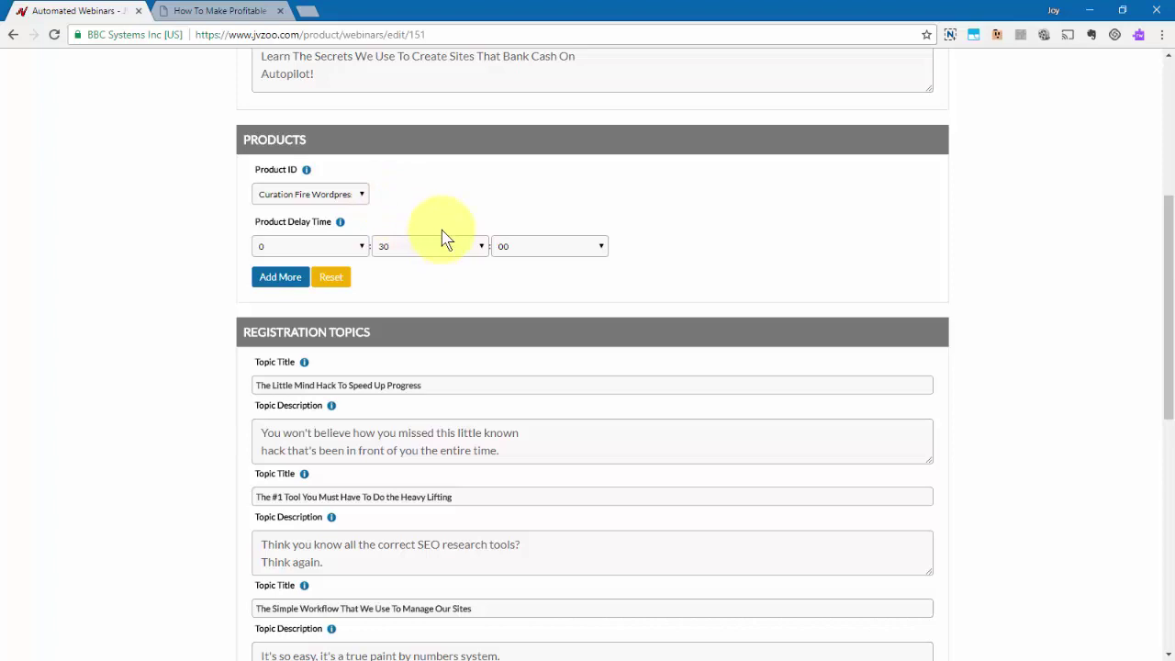
pyautogui.click(359, 194)
pyautogui.click(323, 227)
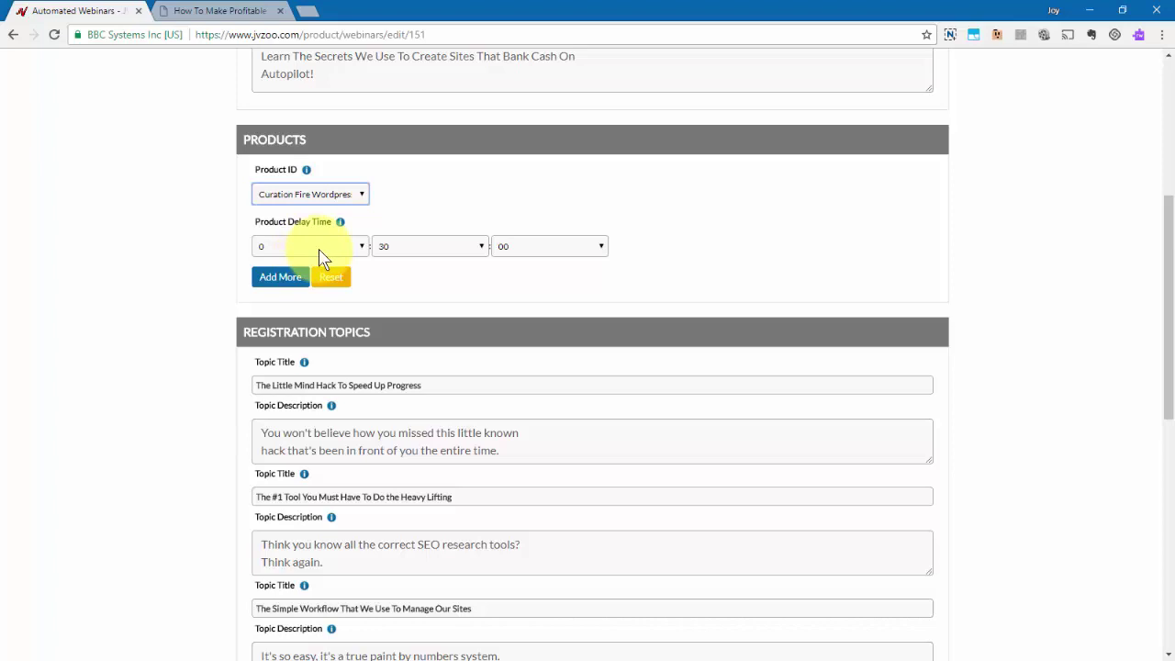
# Set the first product's delay to 0 hours, 30 minutes and 51 seconds.
pyautogui.click(426, 254)
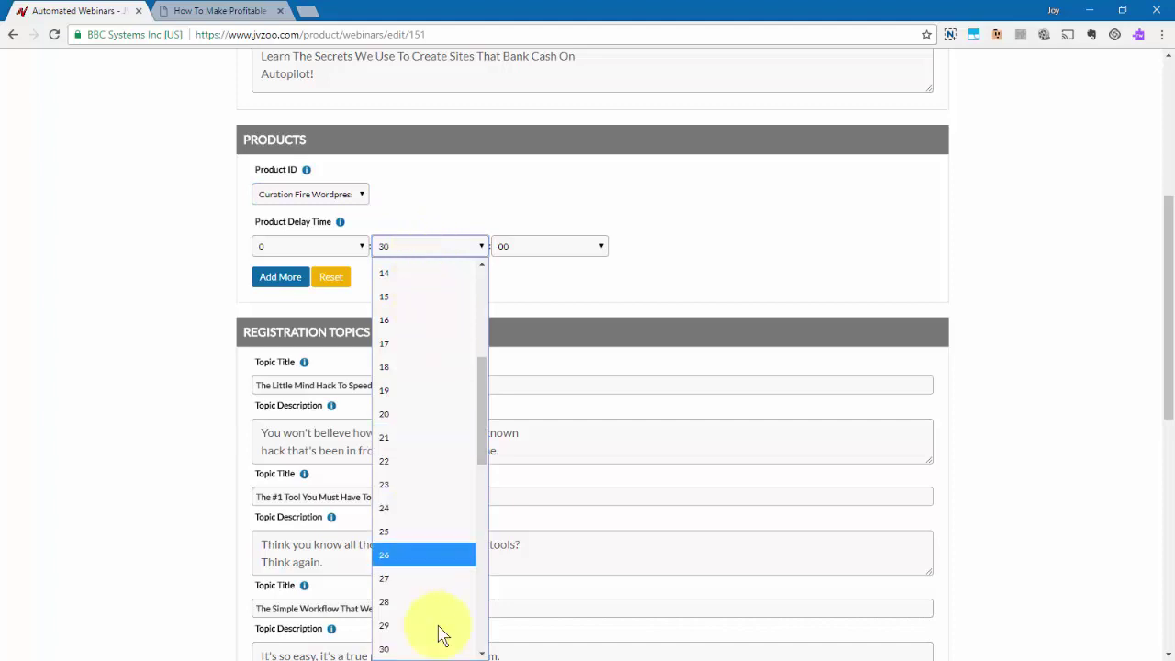
pyautogui.click(421, 649)
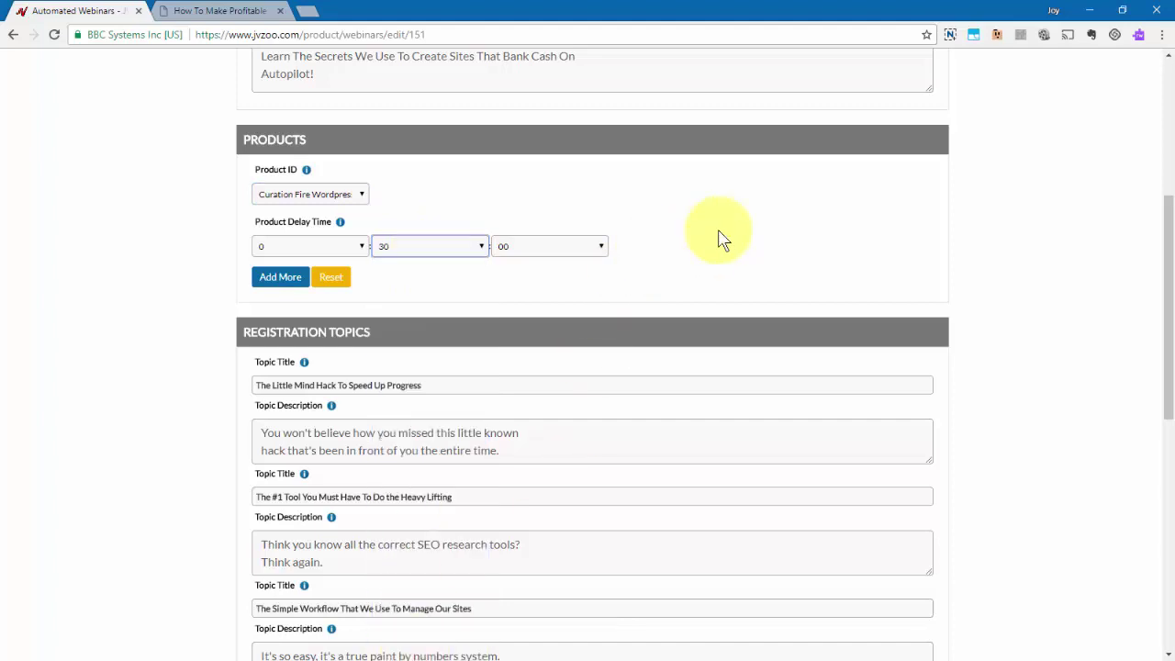
pyautogui.click(317, 250)
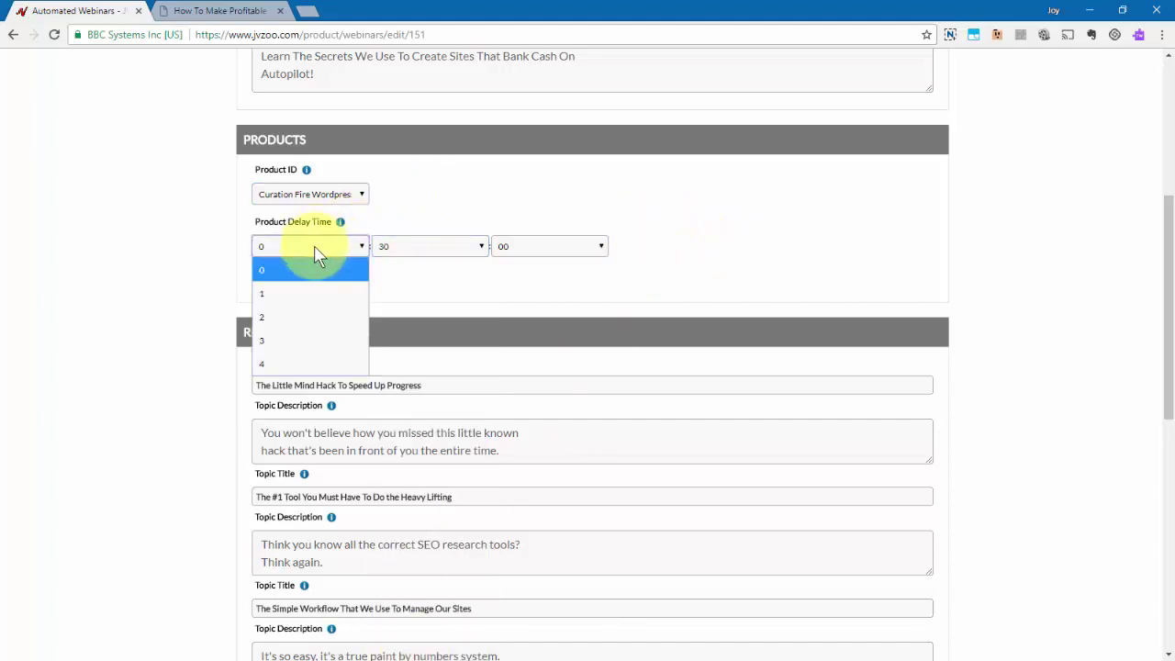
pyautogui.click(428, 254)
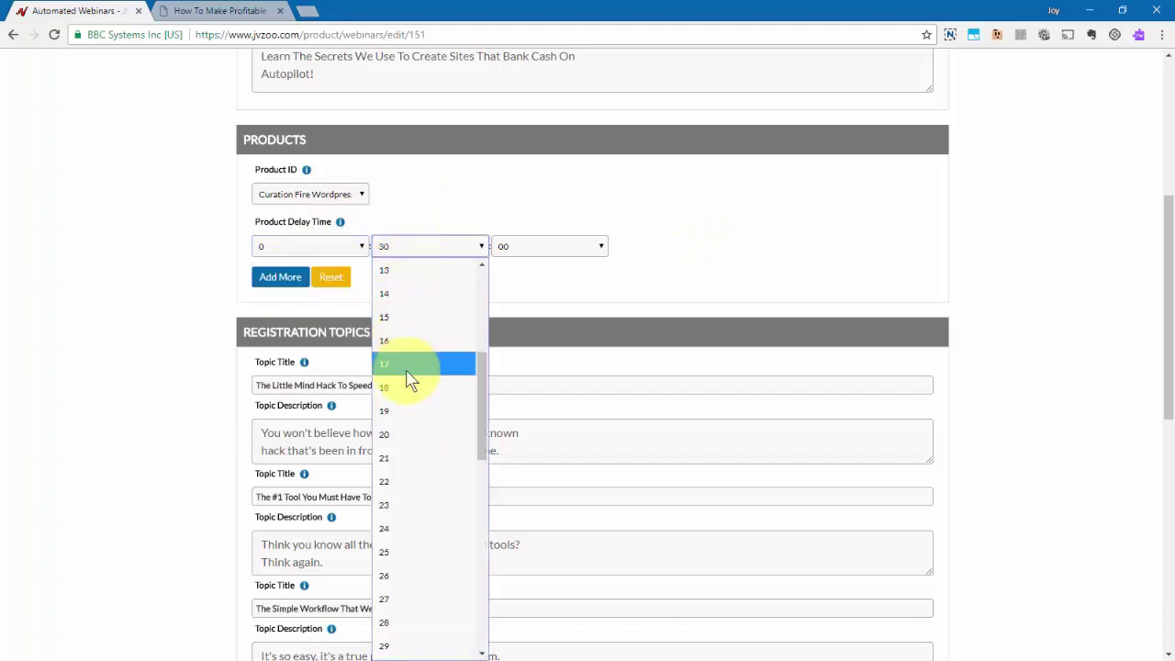
pyautogui.click(583, 285)
pyautogui.click(547, 248)
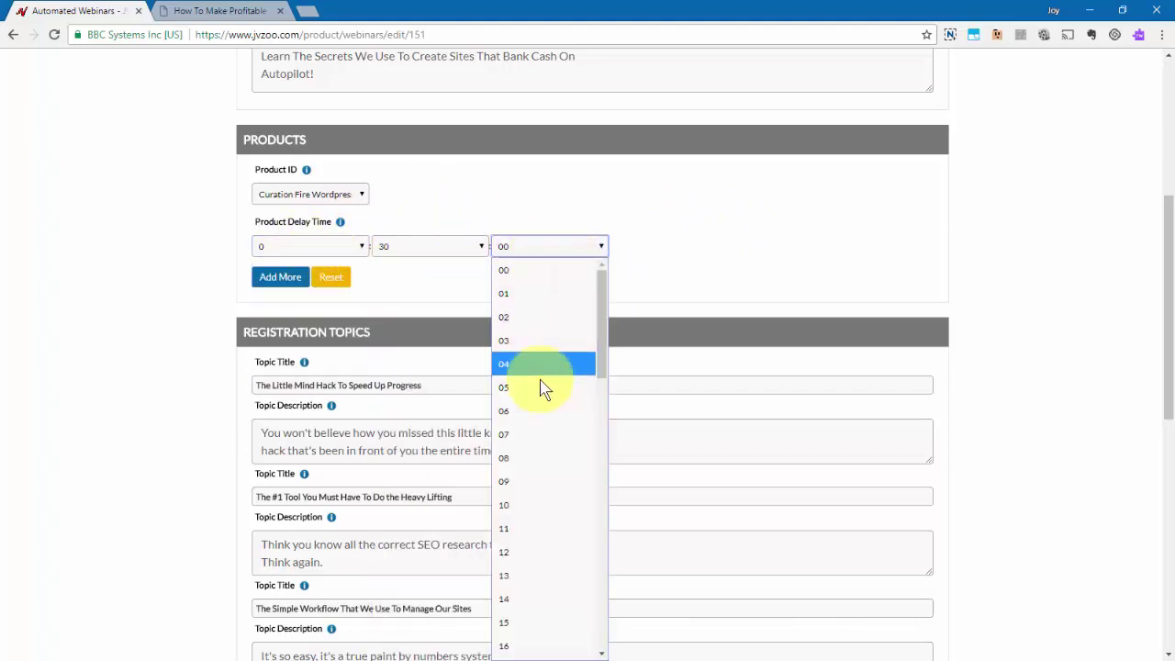
pyautogui.scroll(-10, 542, 388)
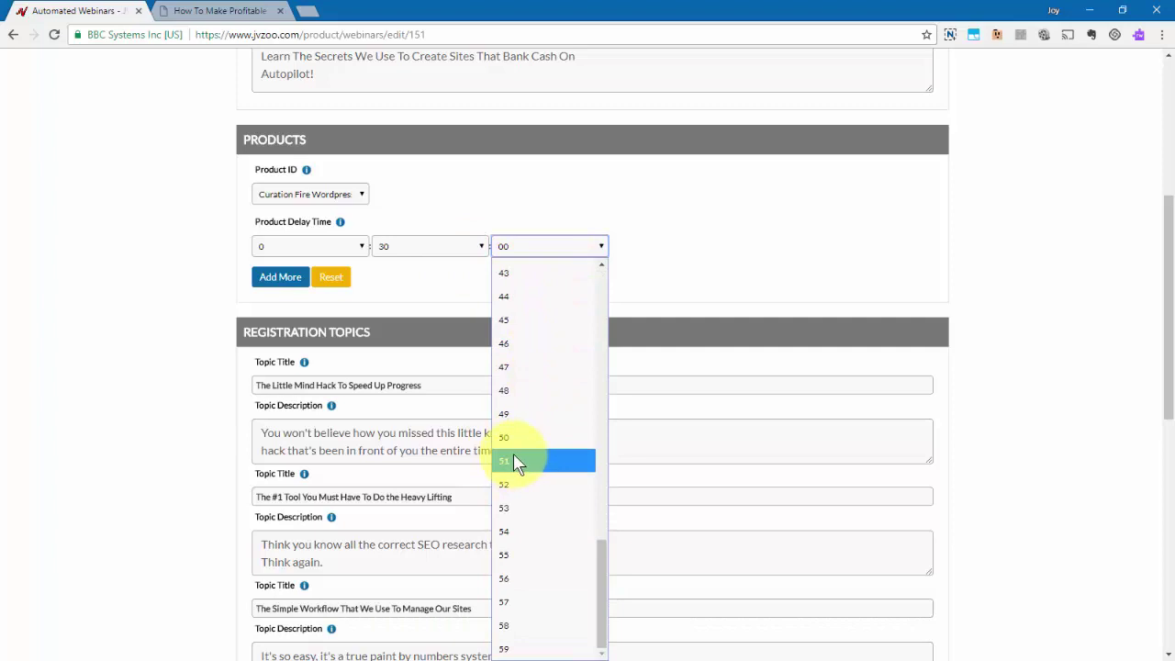
pyautogui.click(516, 463)
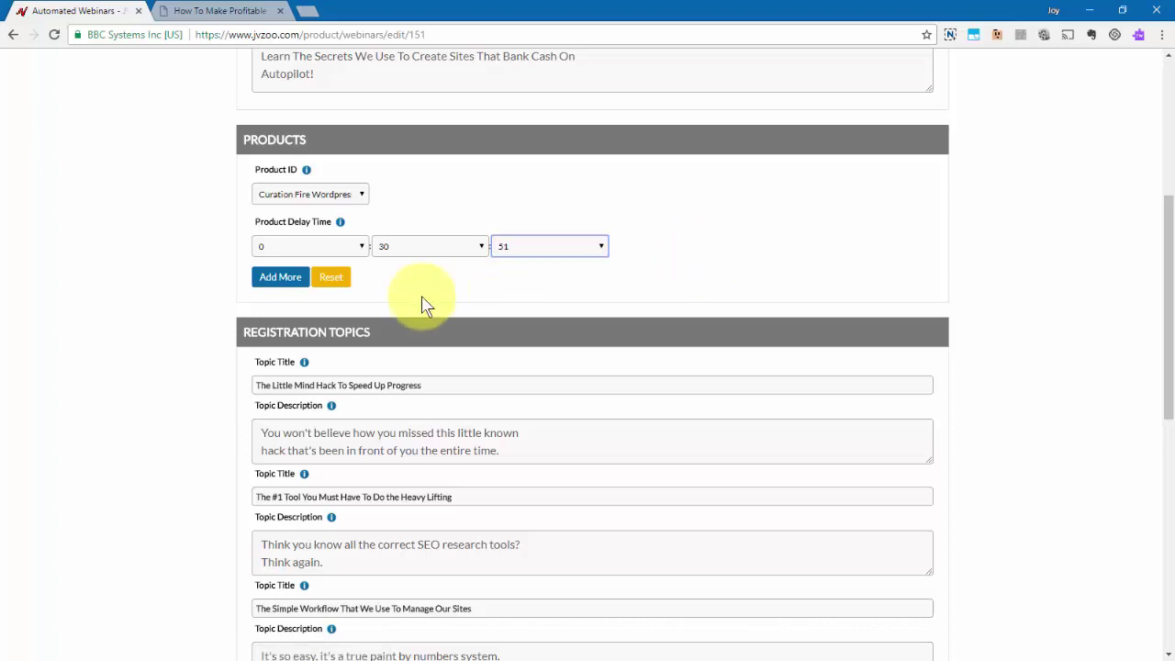
# Add a second Curation Fire product offer with its delay set to 0:46:00.
pyautogui.click(276, 280)
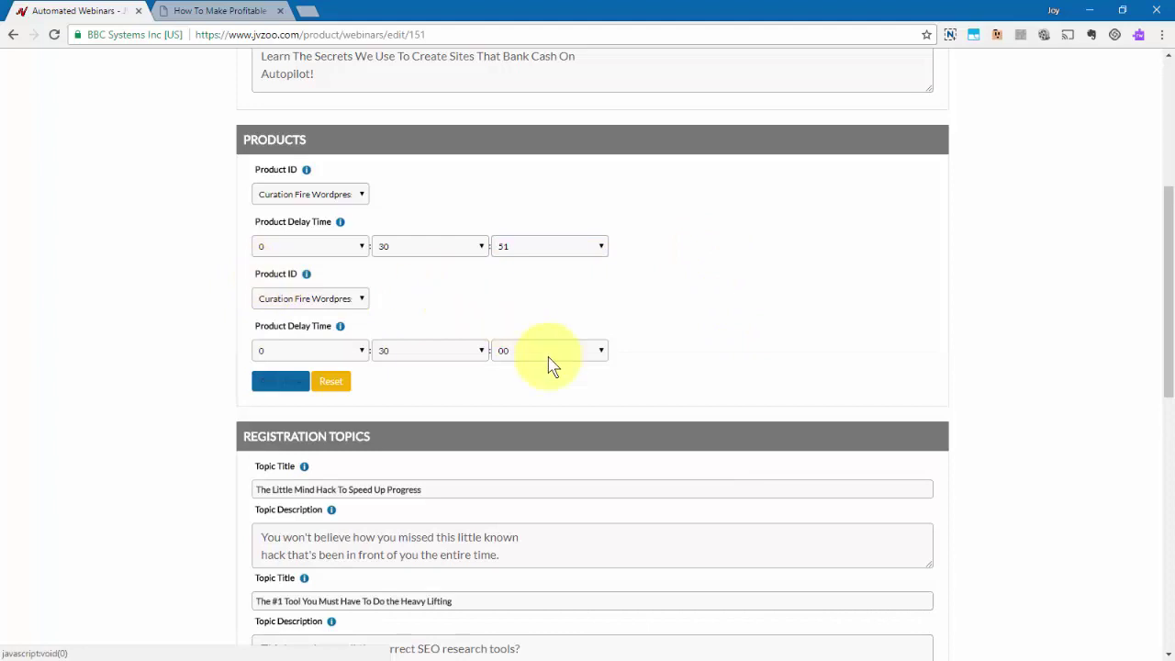
pyautogui.click(358, 301)
pyautogui.click(353, 323)
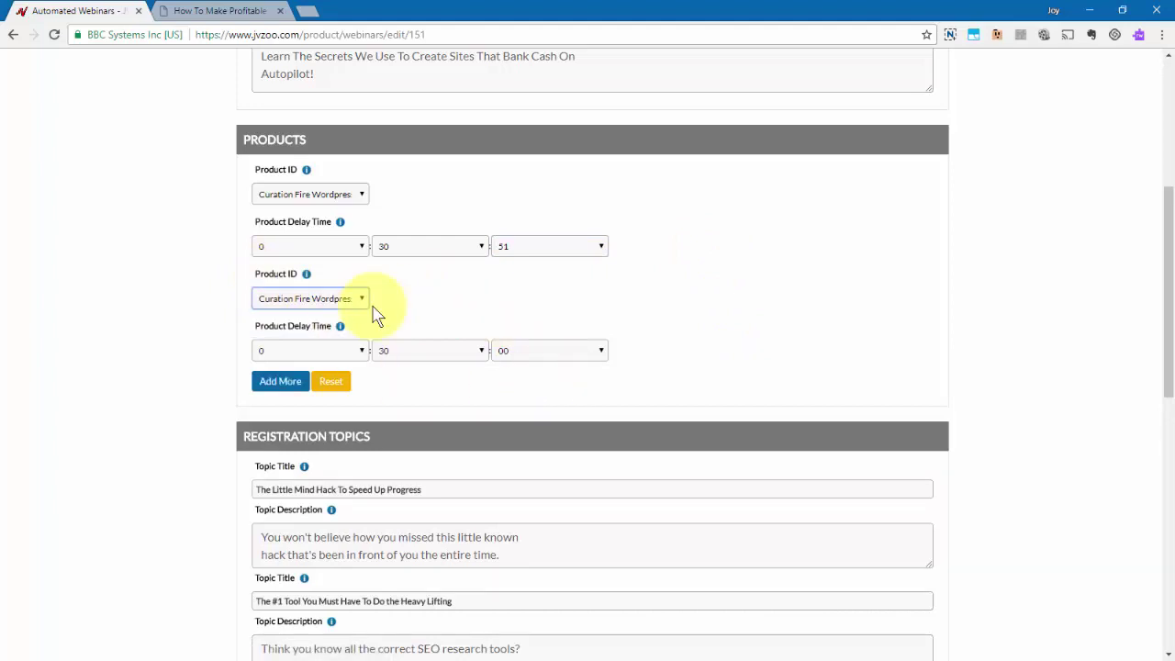
pyautogui.click(427, 354)
pyautogui.scroll(-5, 428, 275)
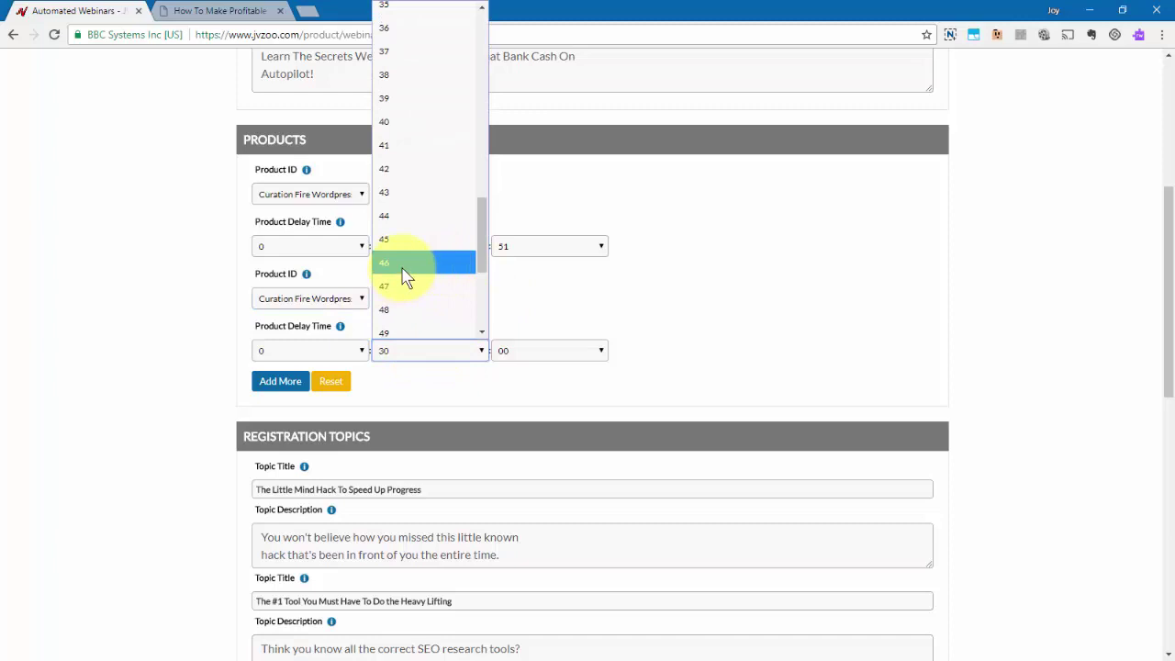
pyautogui.click(404, 266)
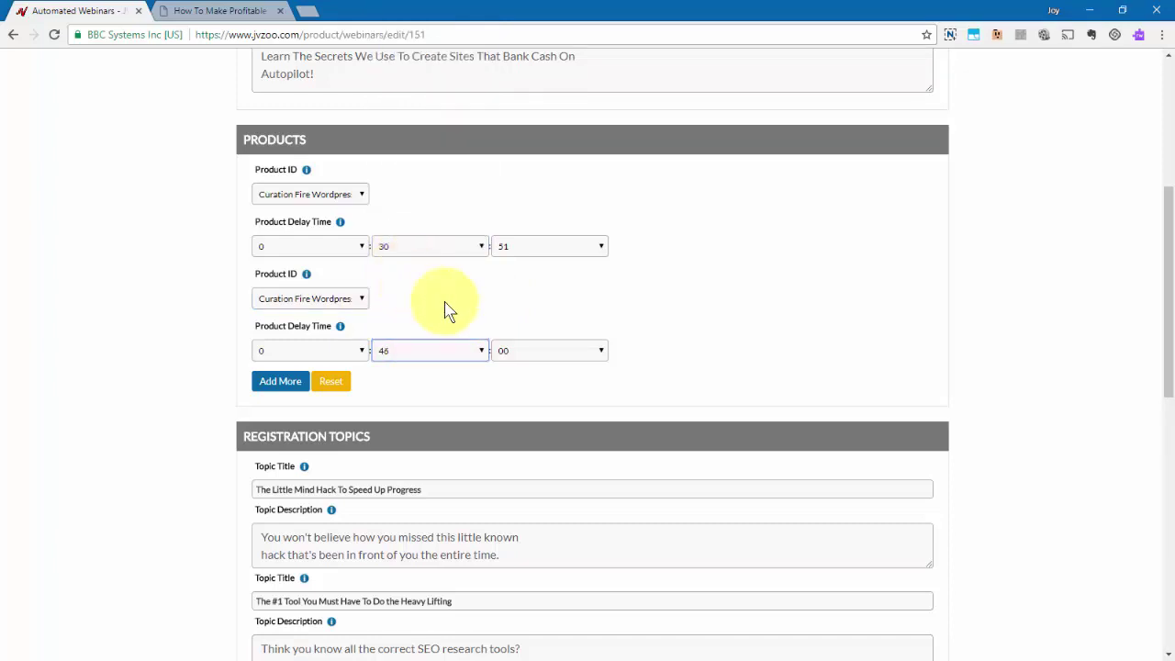
pyautogui.scroll(-3, 486, 315)
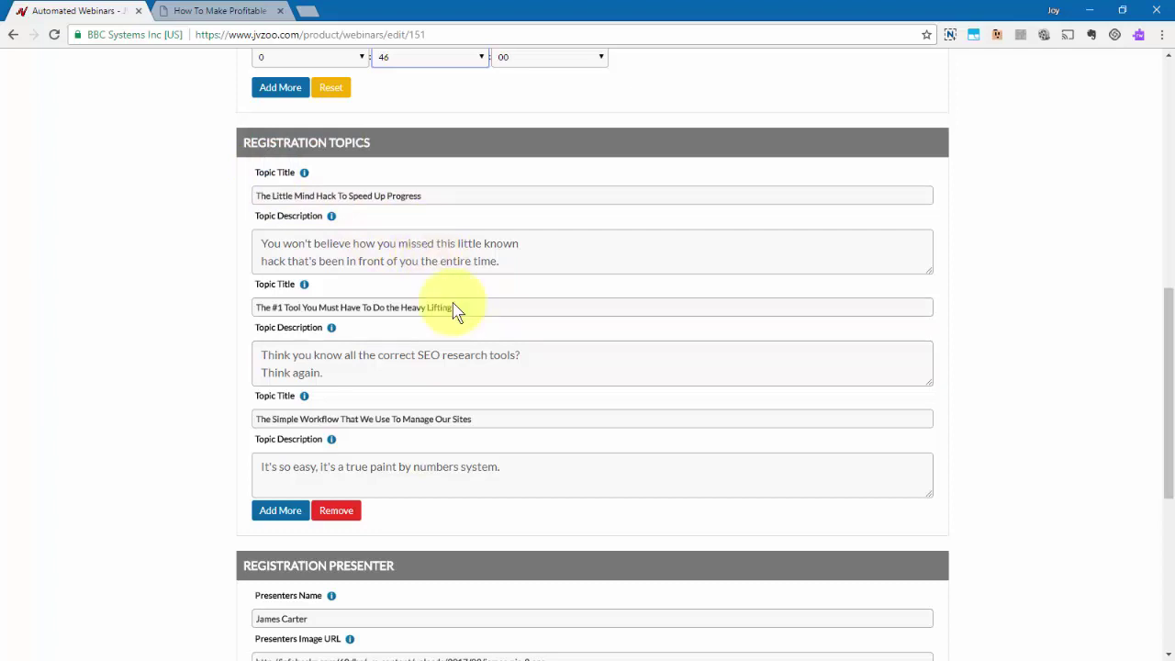
pyautogui.scroll(-1, 413, 341)
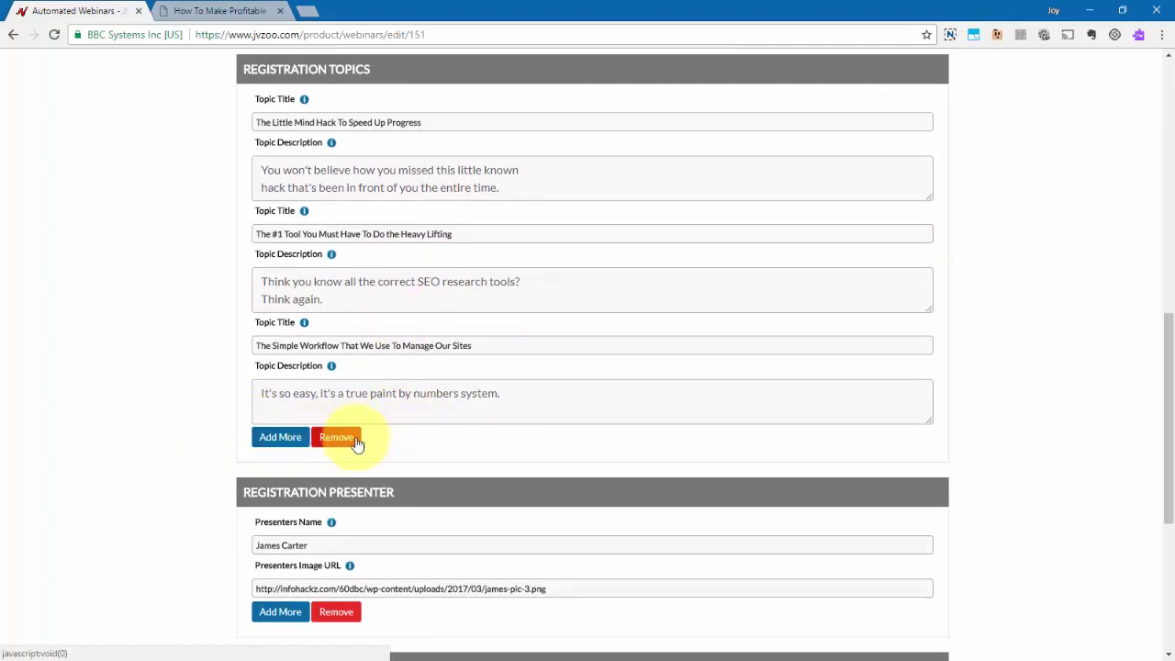
# Insert a hyphen into the image file name in the presenter image URL.
pyautogui.scroll(-3, 432, 275)
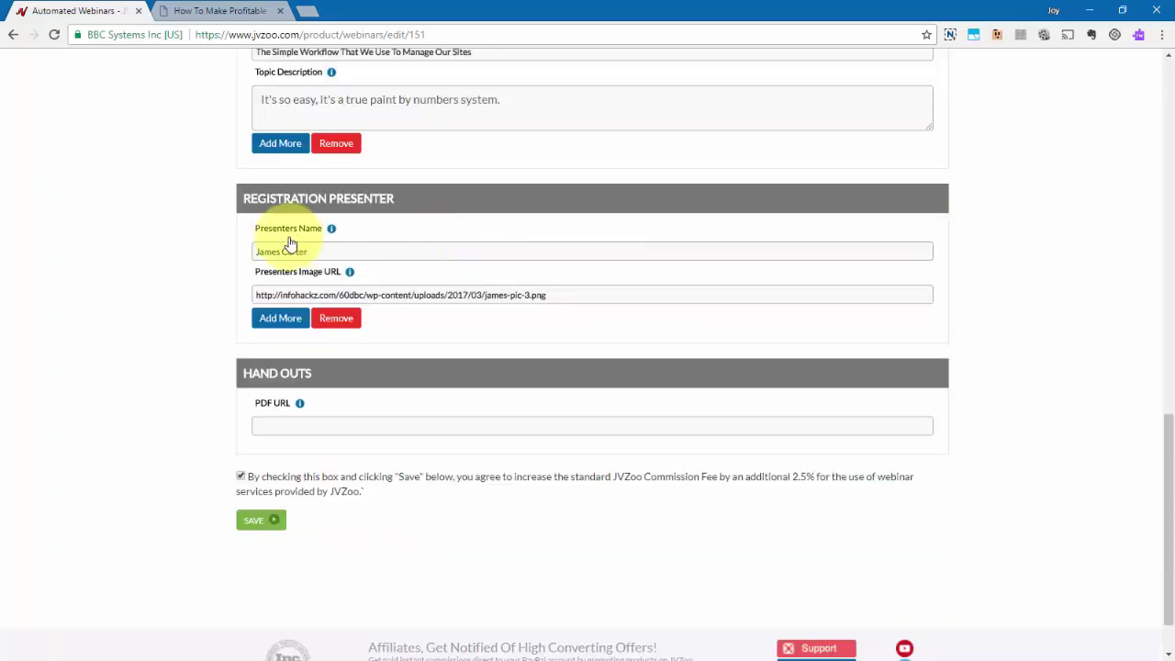
pyautogui.moveTo(349, 249); pyautogui.dragTo(253, 259)
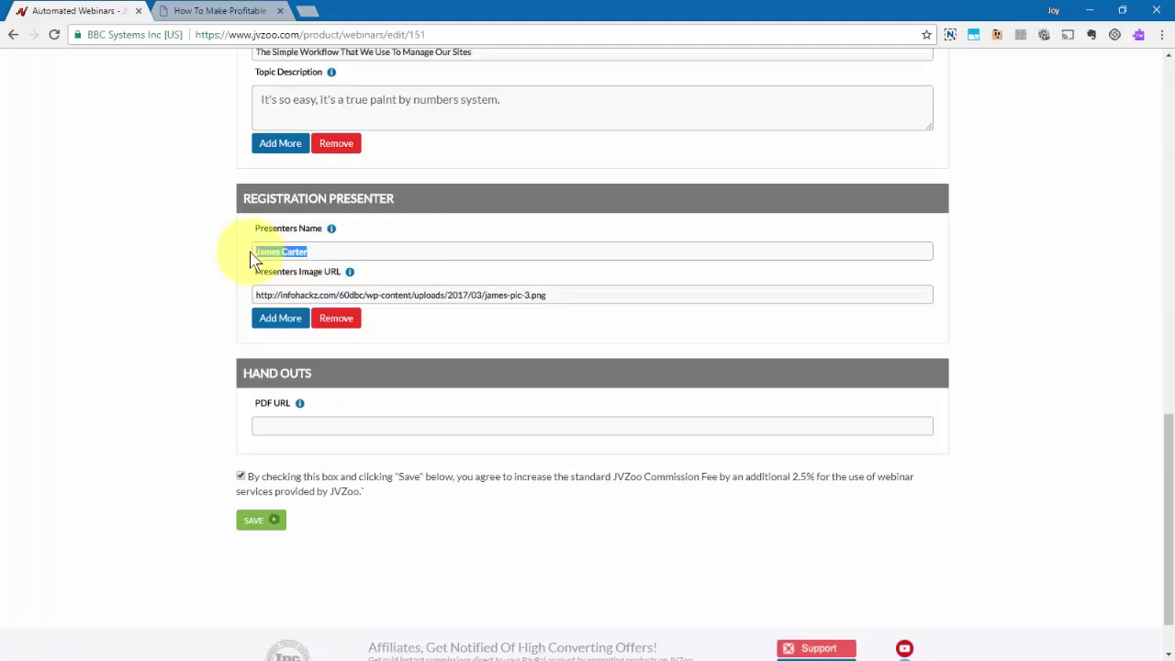
pyautogui.click(515, 295)
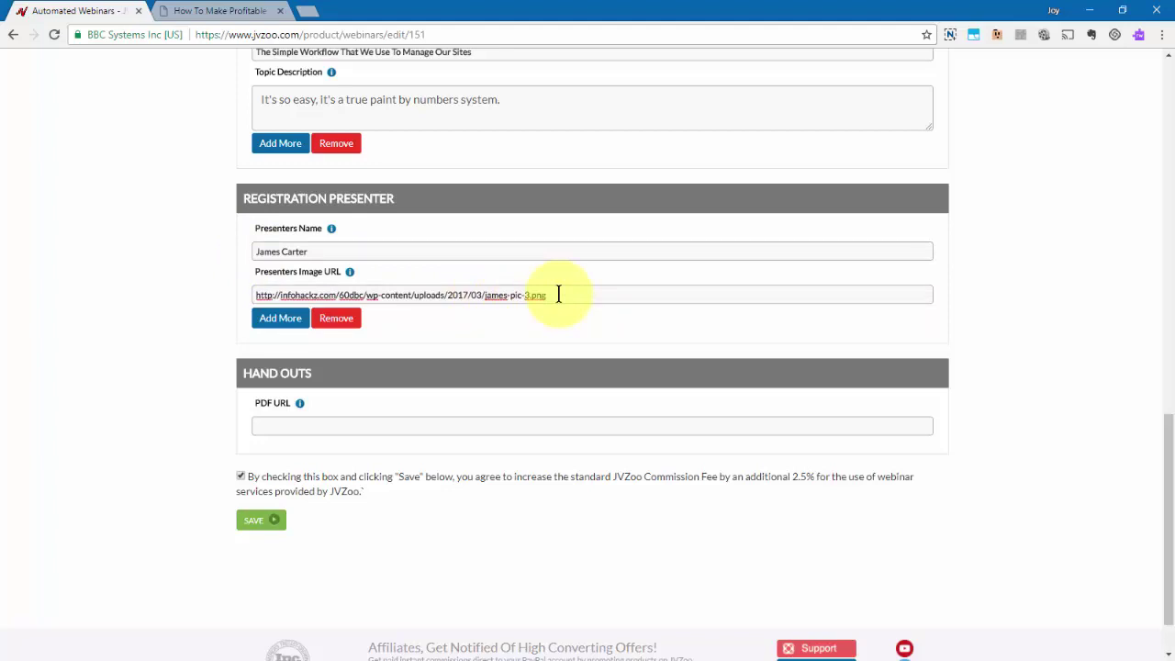
pyautogui.click(507, 295)
pyautogui.write('-')
# Add a second presenter entry, then remove it to keep a single presenter.
pyautogui.moveTo(555, 294); pyautogui.dragTo(254, 292)
pyautogui.click(248, 303)
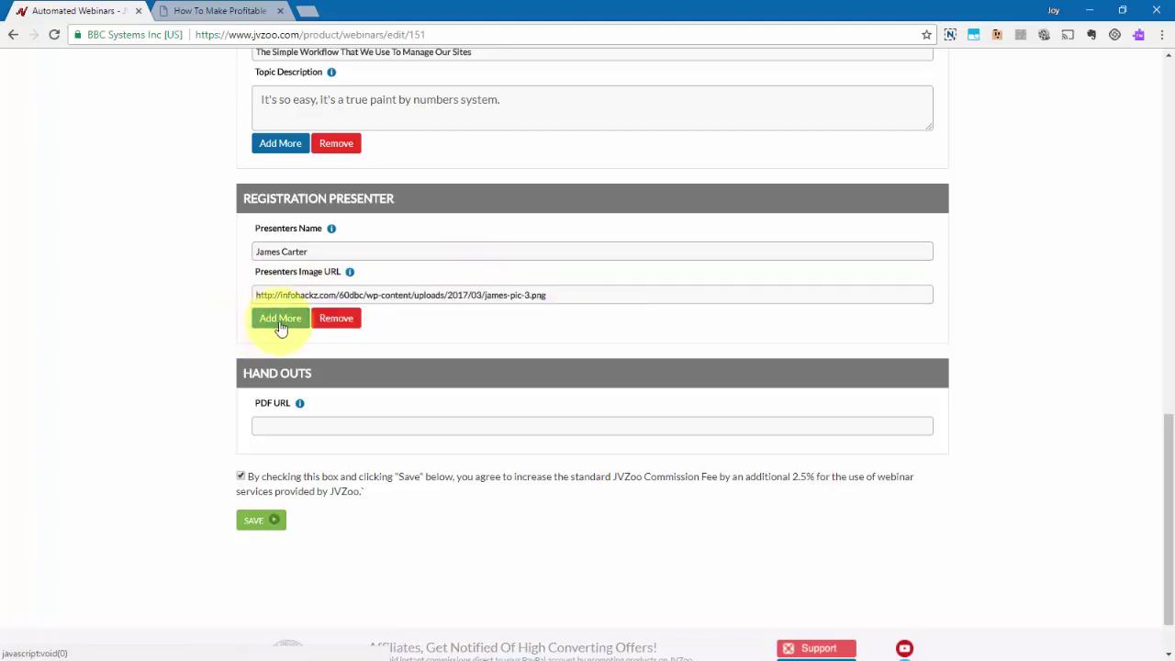
pyautogui.click(280, 321)
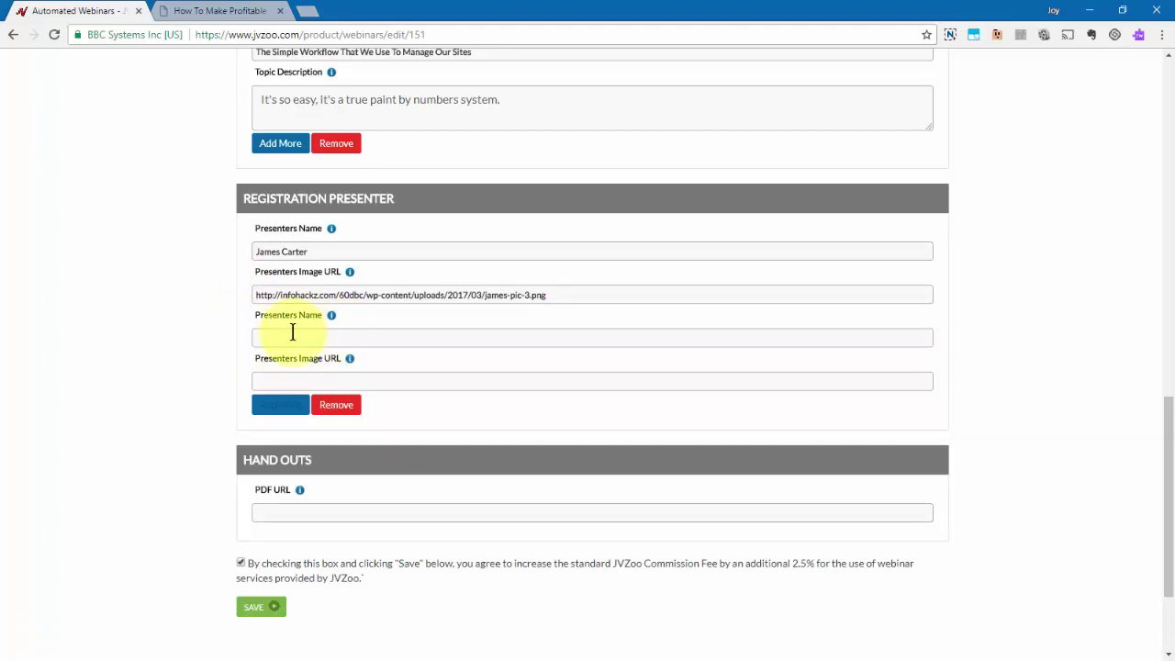
pyautogui.click(346, 408)
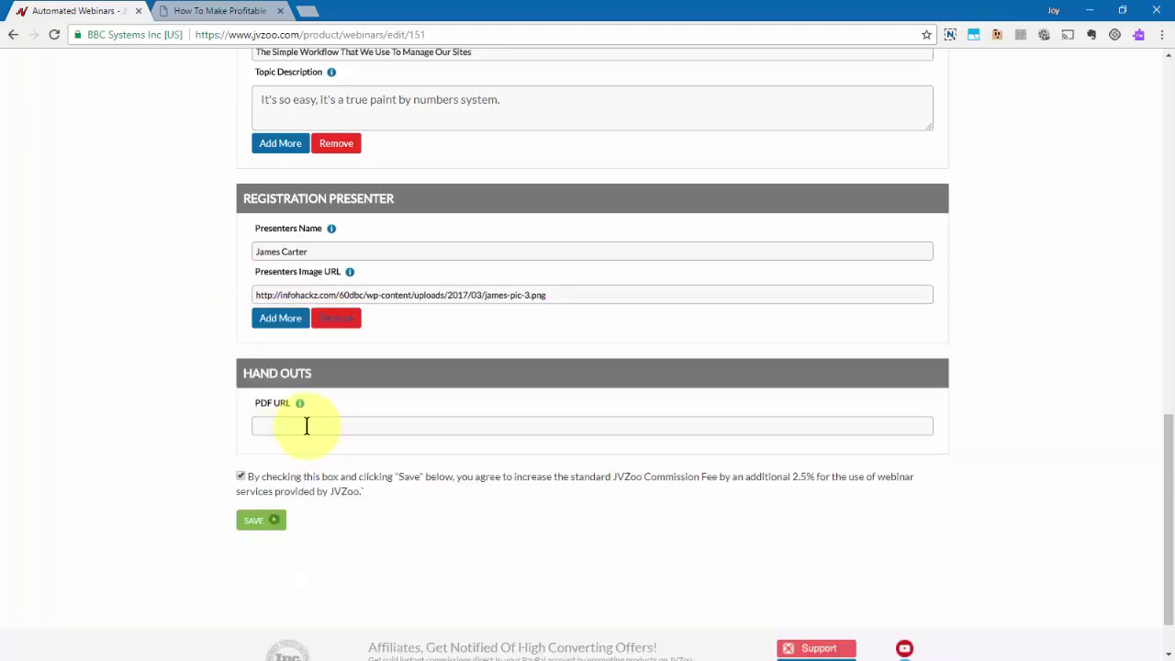
# Leave the PDF URL empty, re-tick the commission fee agreement, and save the webinar.
pyautogui.click(299, 425)
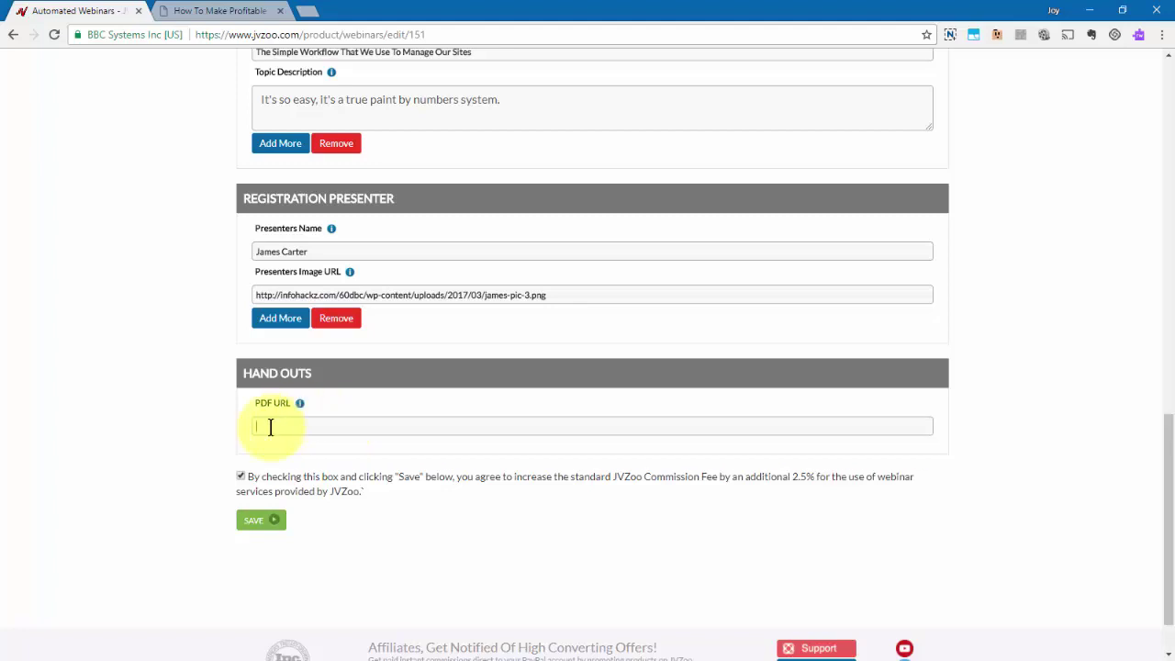
pyautogui.click(240, 477)
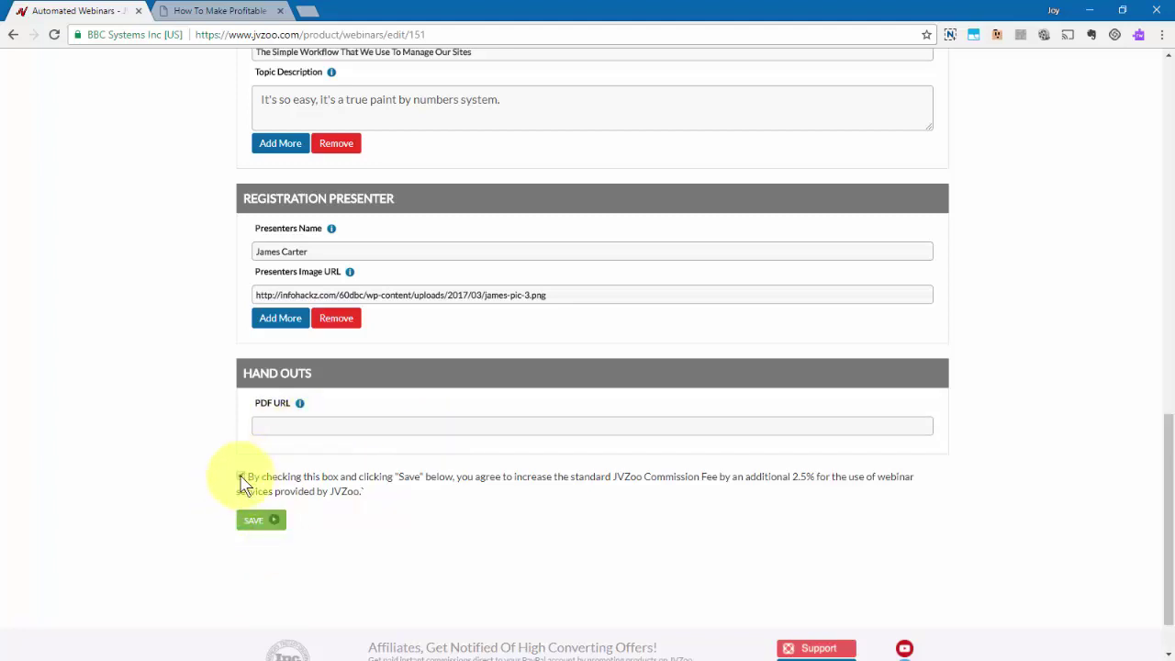
pyautogui.click(240, 477)
pyautogui.click(265, 524)
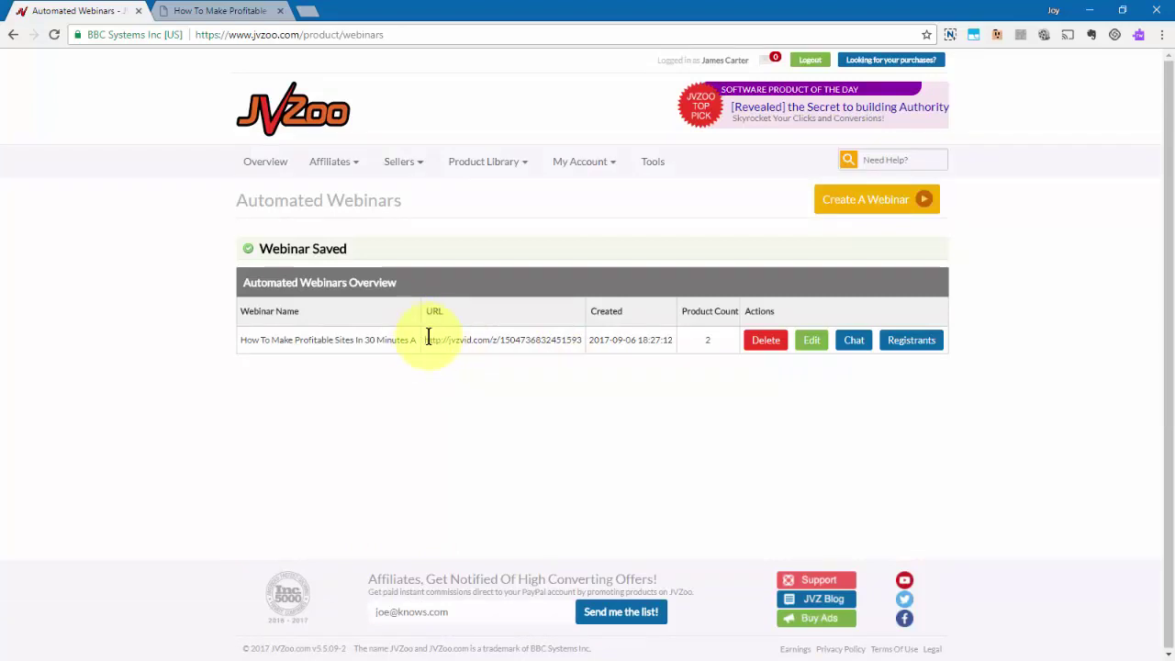
# Switch to the webinar's registration page and review its headline, presenter line and topics.
pyautogui.moveTo(428, 340); pyautogui.dragTo(589, 347)
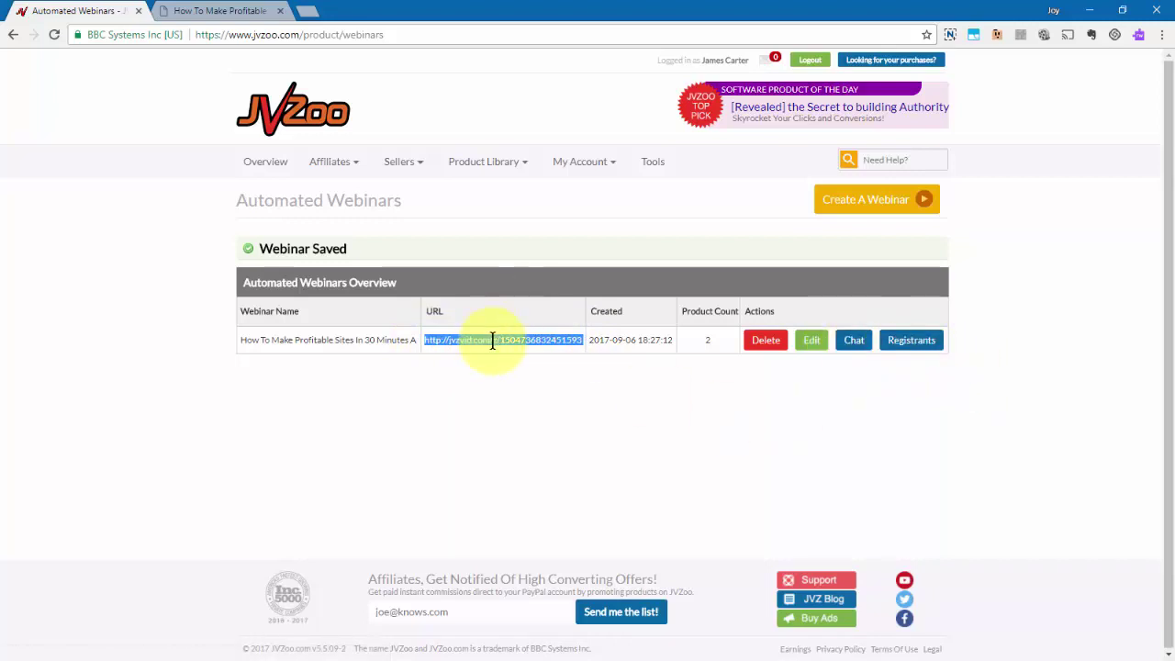
pyautogui.hotkey('ctrl', 'Tab')
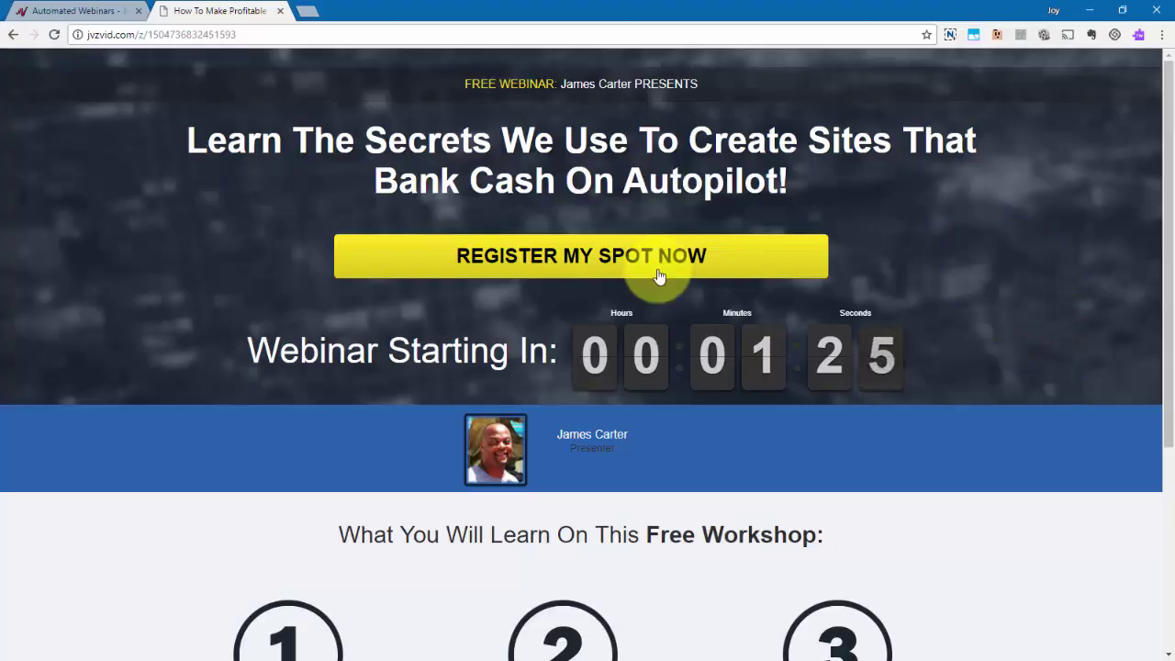
pyautogui.moveTo(186, 137); pyautogui.dragTo(830, 178)
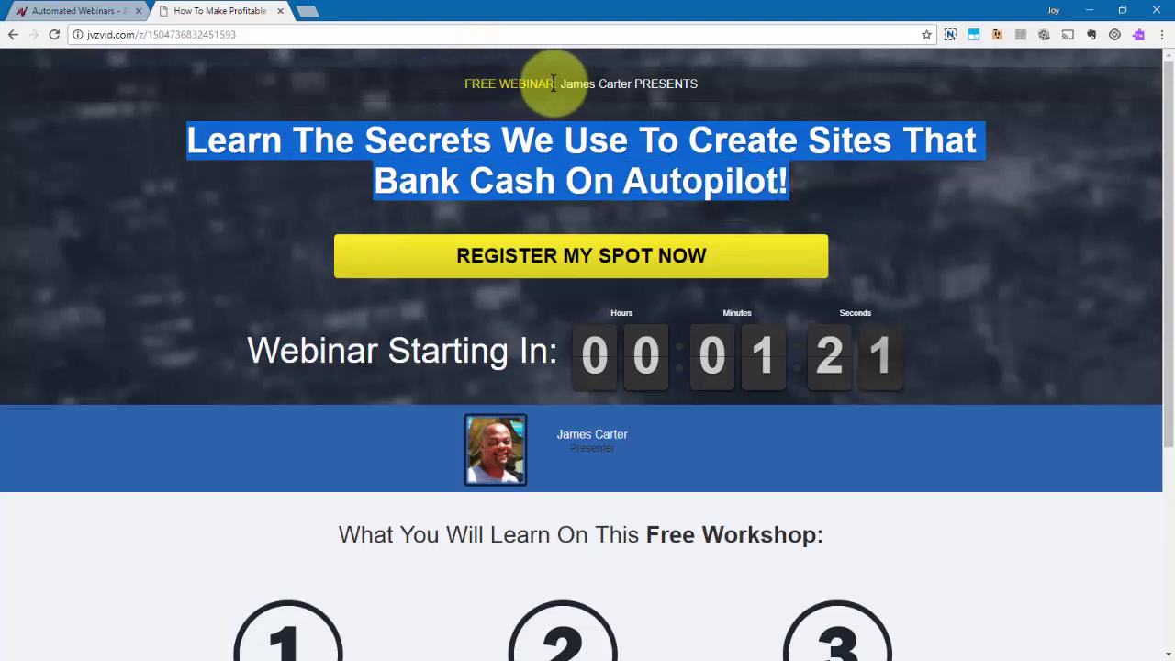
pyautogui.moveTo(560, 83); pyautogui.dragTo(697, 85)
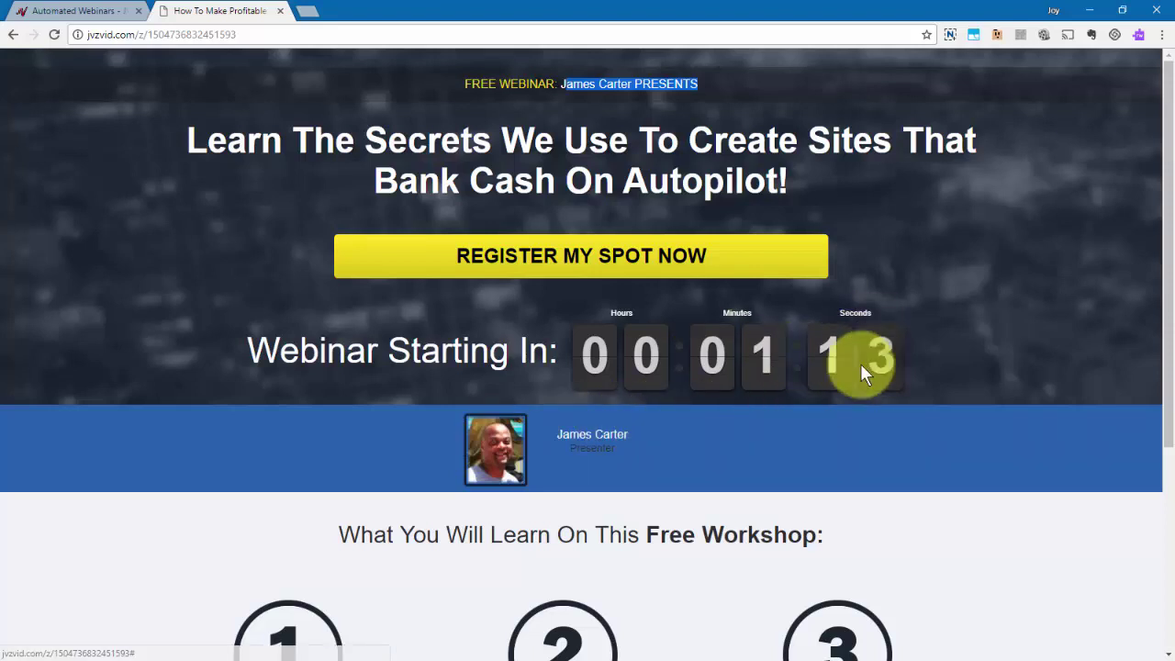
pyautogui.scroll(-3, 814, 380)
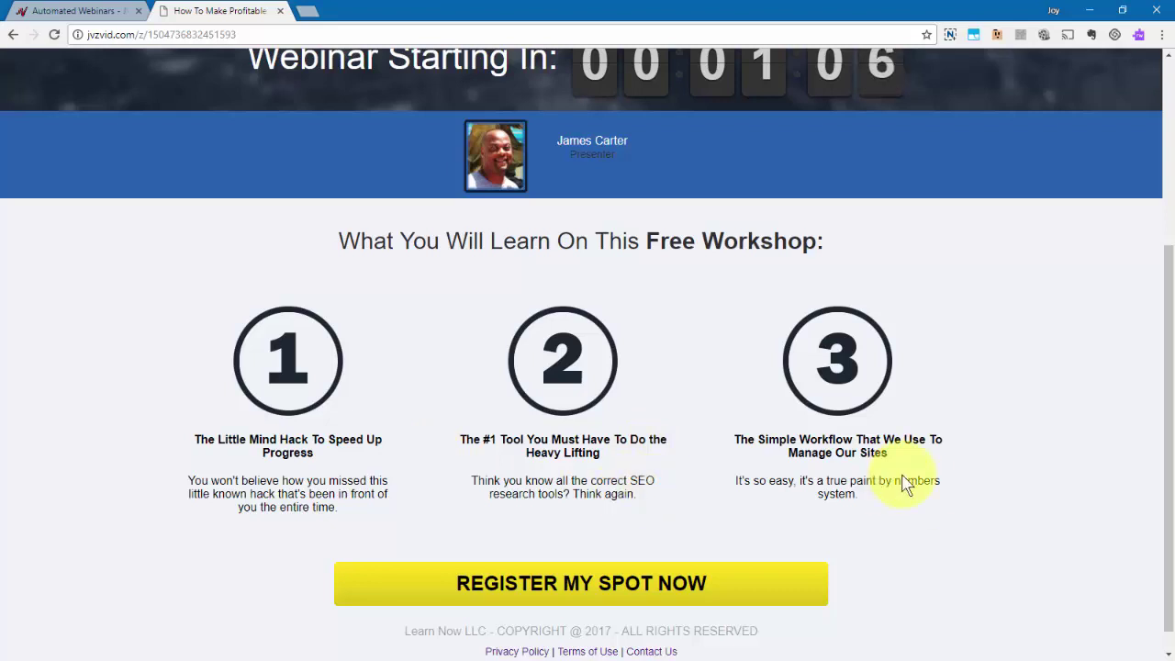
pyautogui.scroll(3, 905, 484)
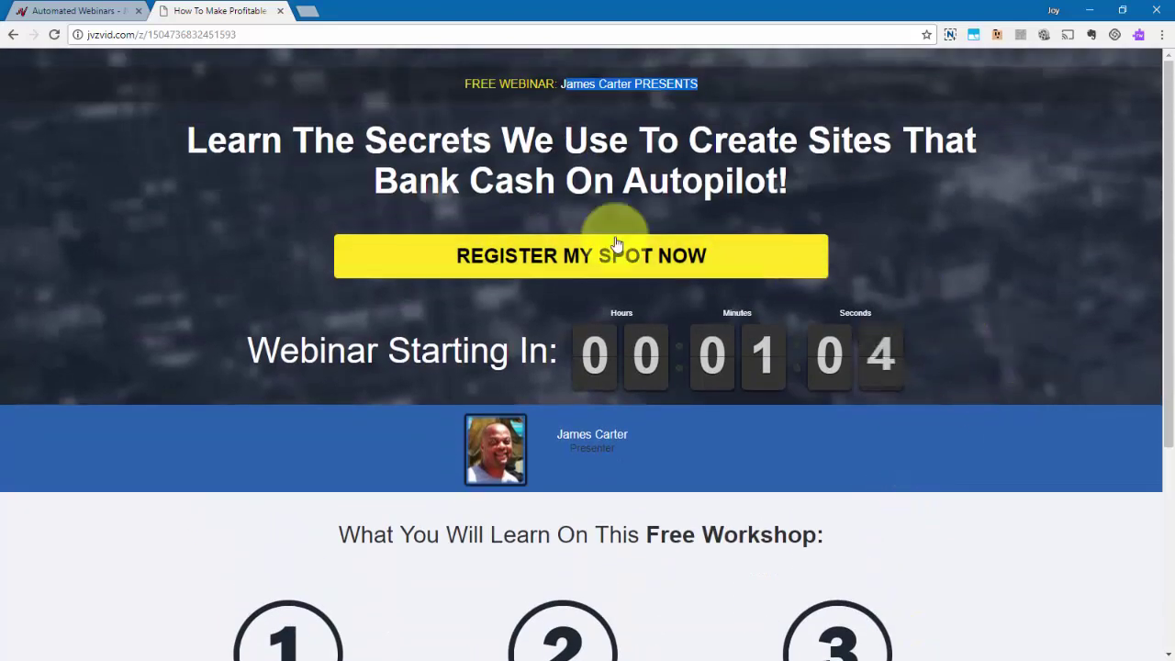
# Fill the registration form with saved name and email, then submit with Secure Your Spot Now.
pyautogui.click(564, 264)
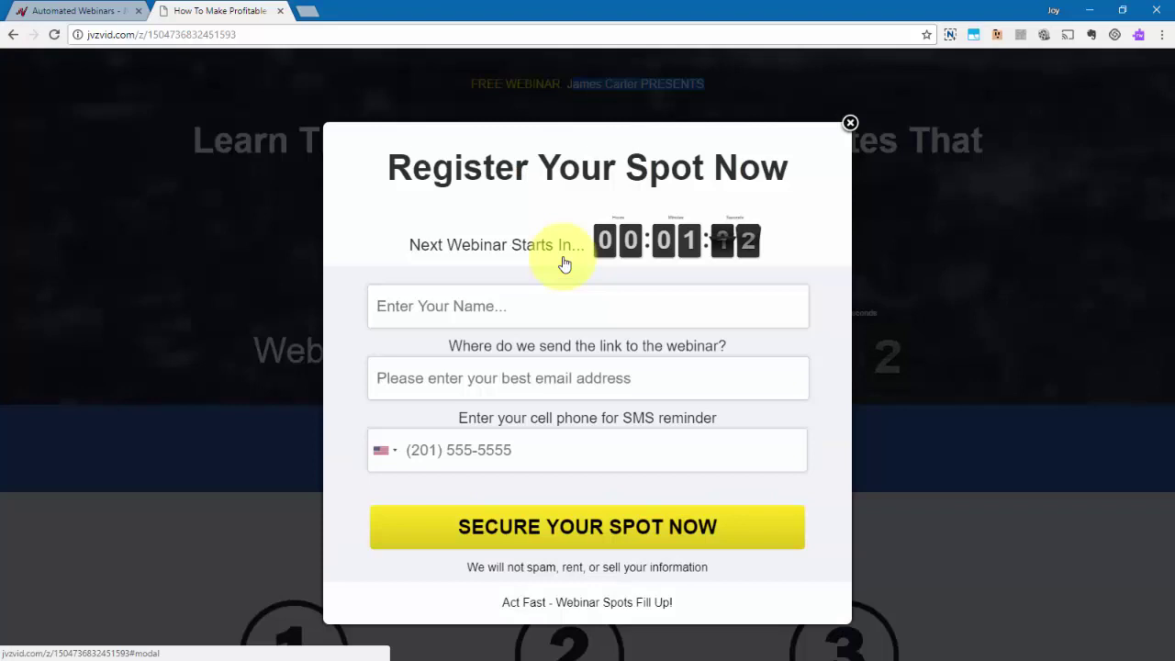
pyautogui.click(516, 306)
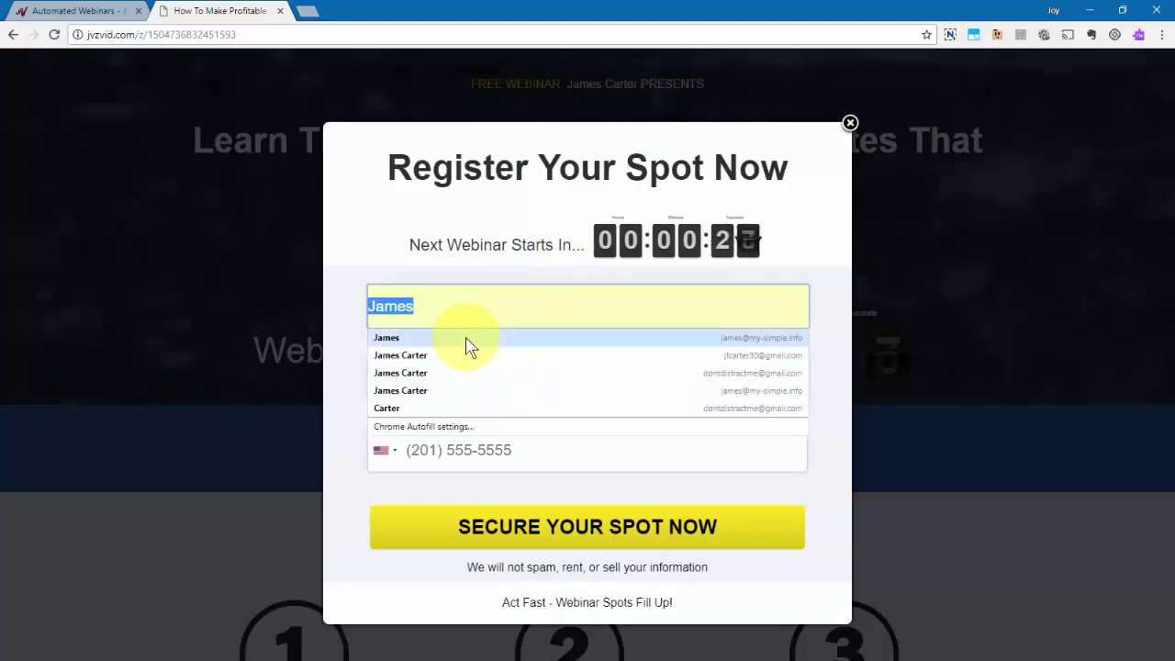
pyautogui.click(468, 340)
pyautogui.click(551, 377)
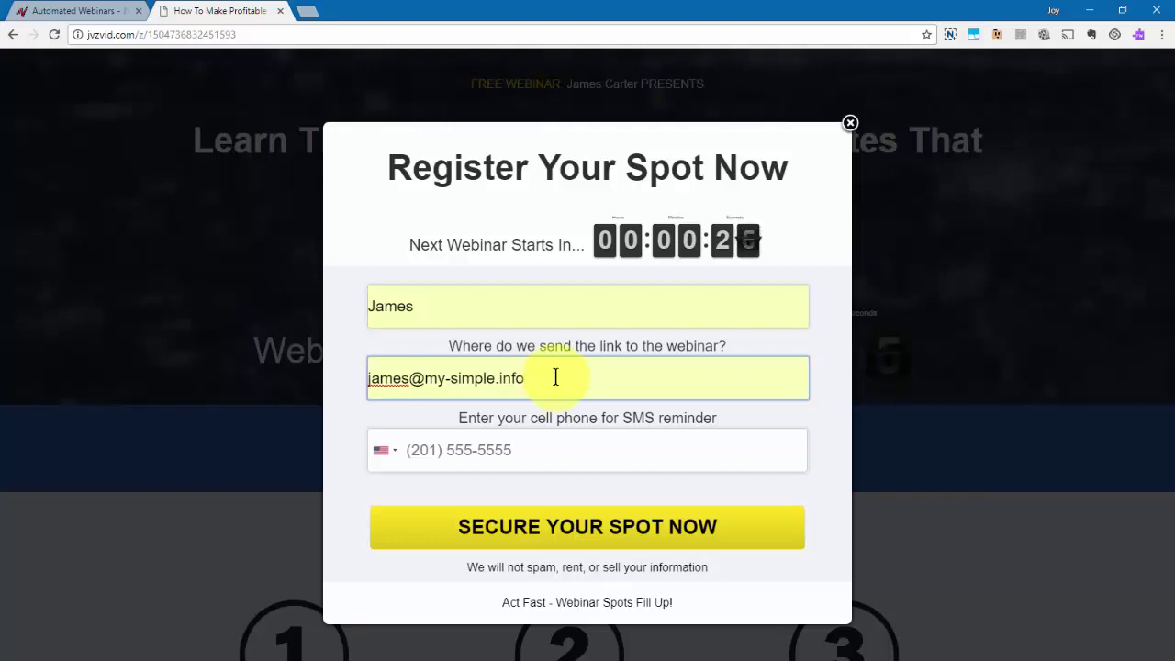
pyautogui.click(551, 377)
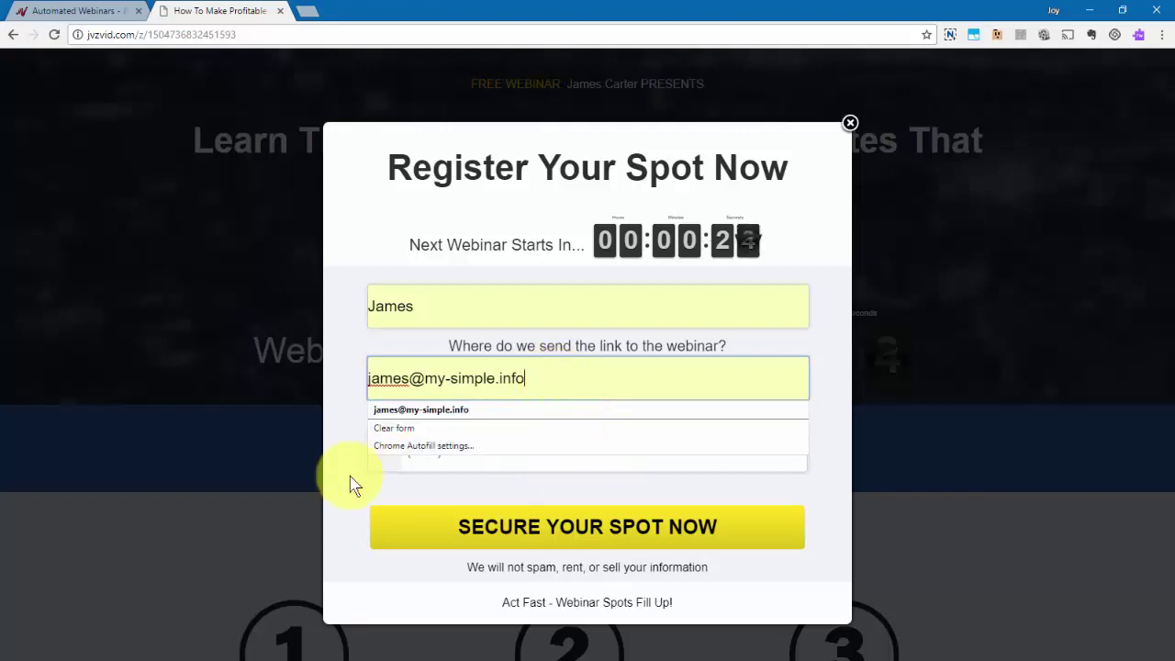
pyautogui.click(349, 487)
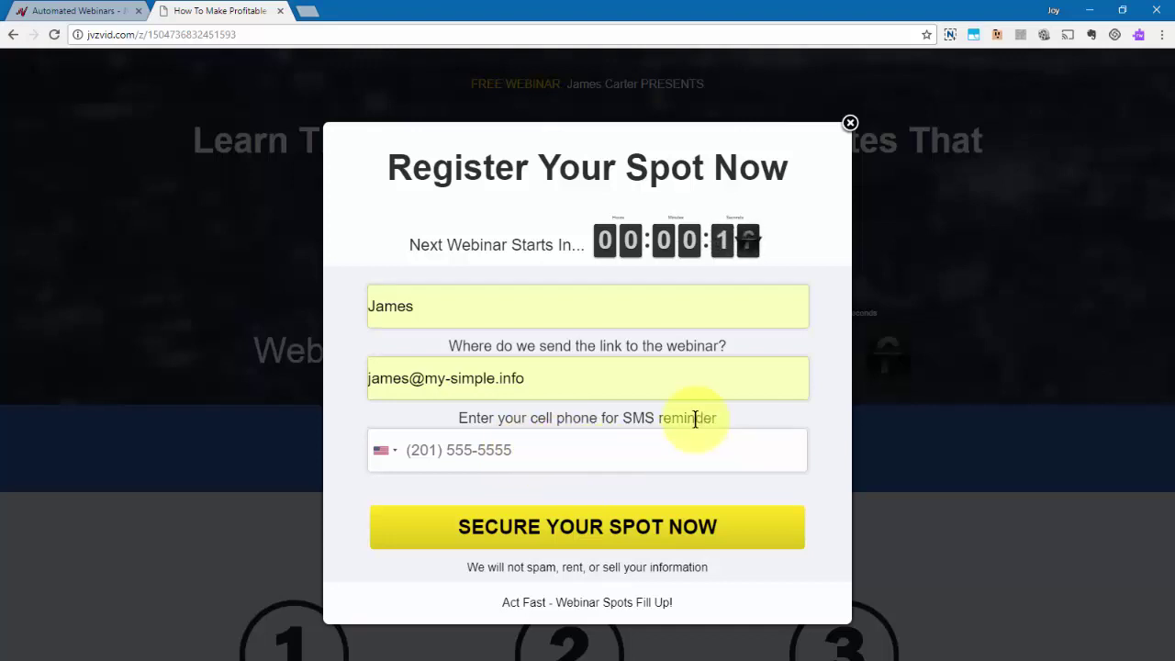
pyautogui.click(564, 527)
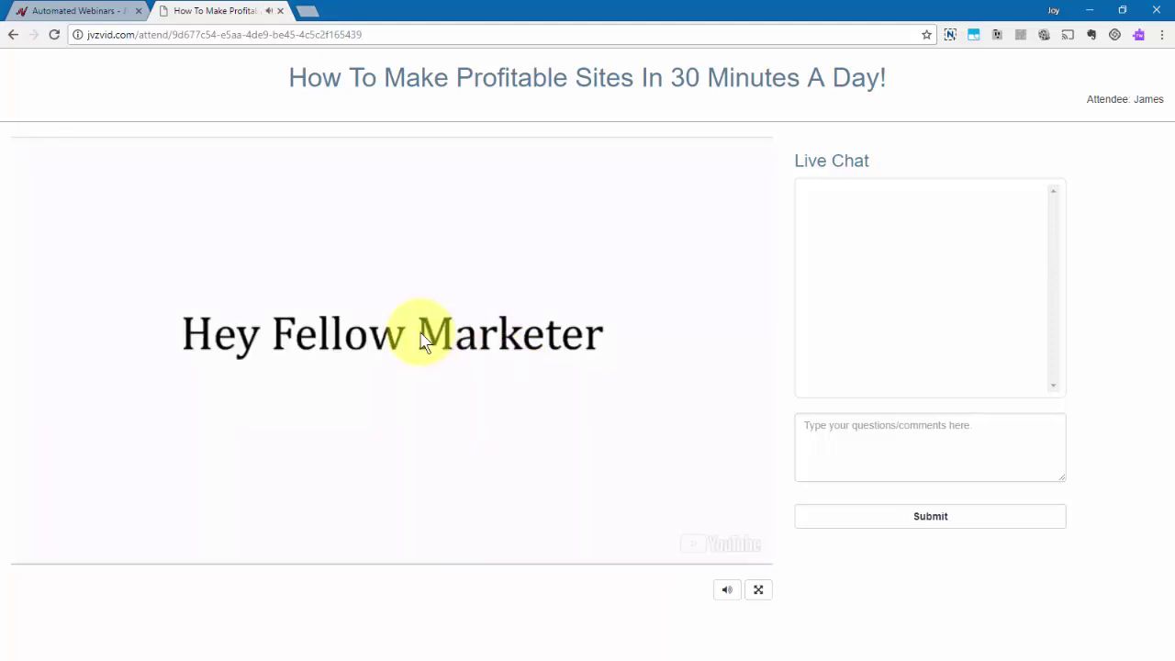
# Mute the video and post 'This is a great webinar. I want to get started today.' in Live Chat.
pyautogui.click(727, 590)
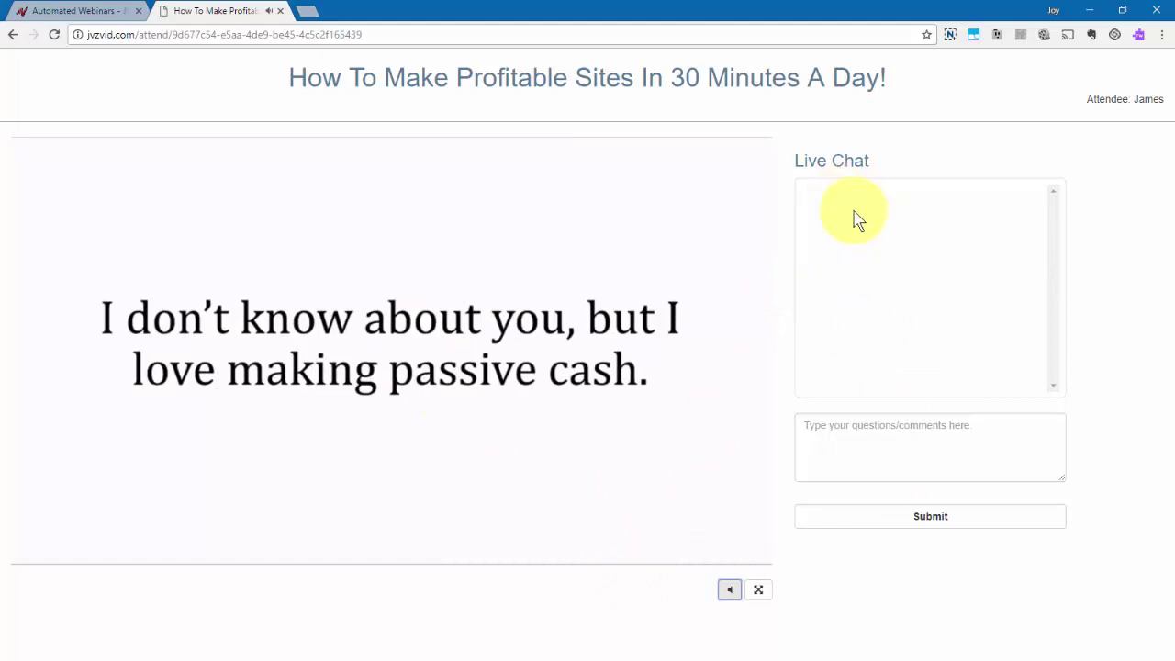
pyautogui.click(909, 429)
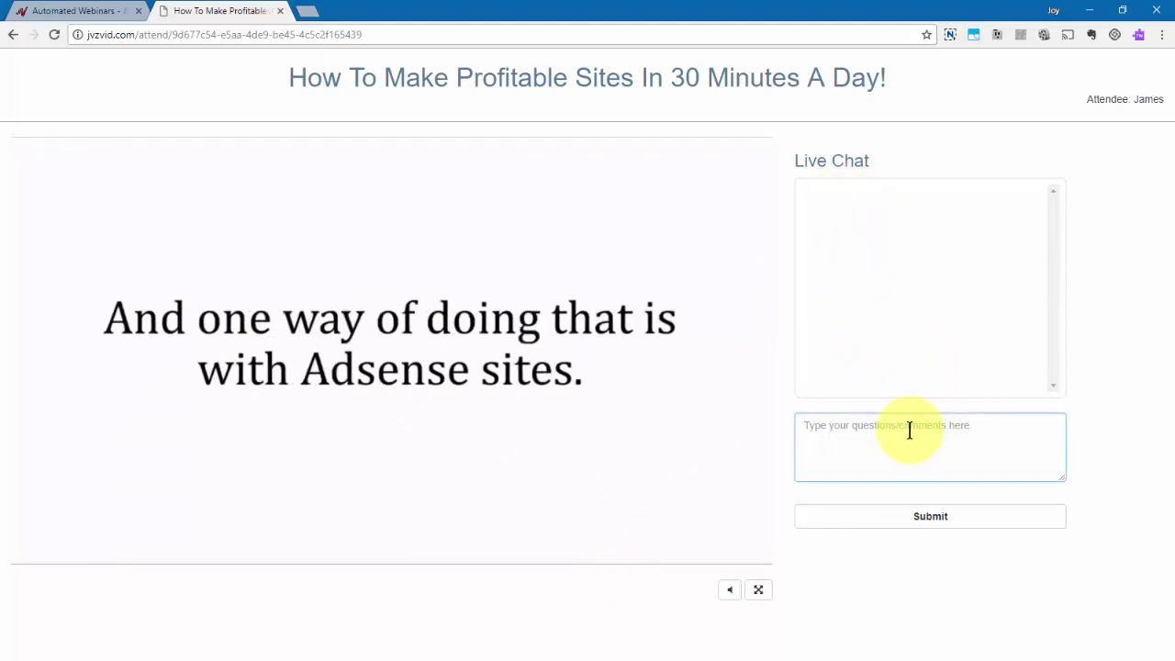
pyautogui.write('This is a great webinar.  I want to get started today.')
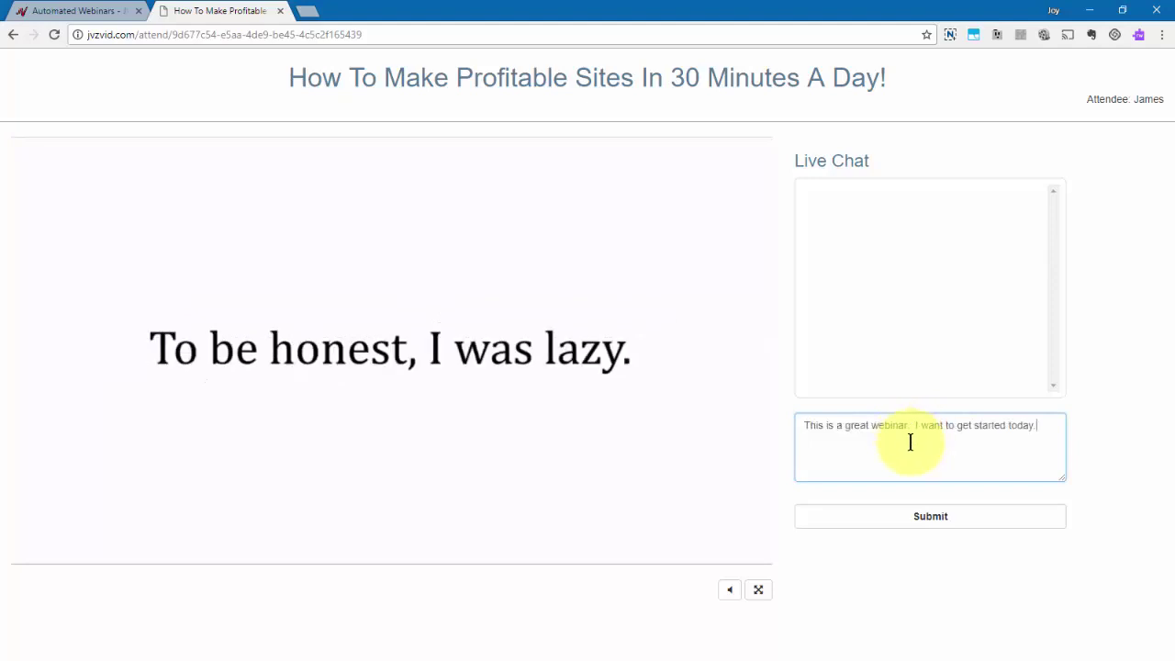
pyautogui.click(943, 518)
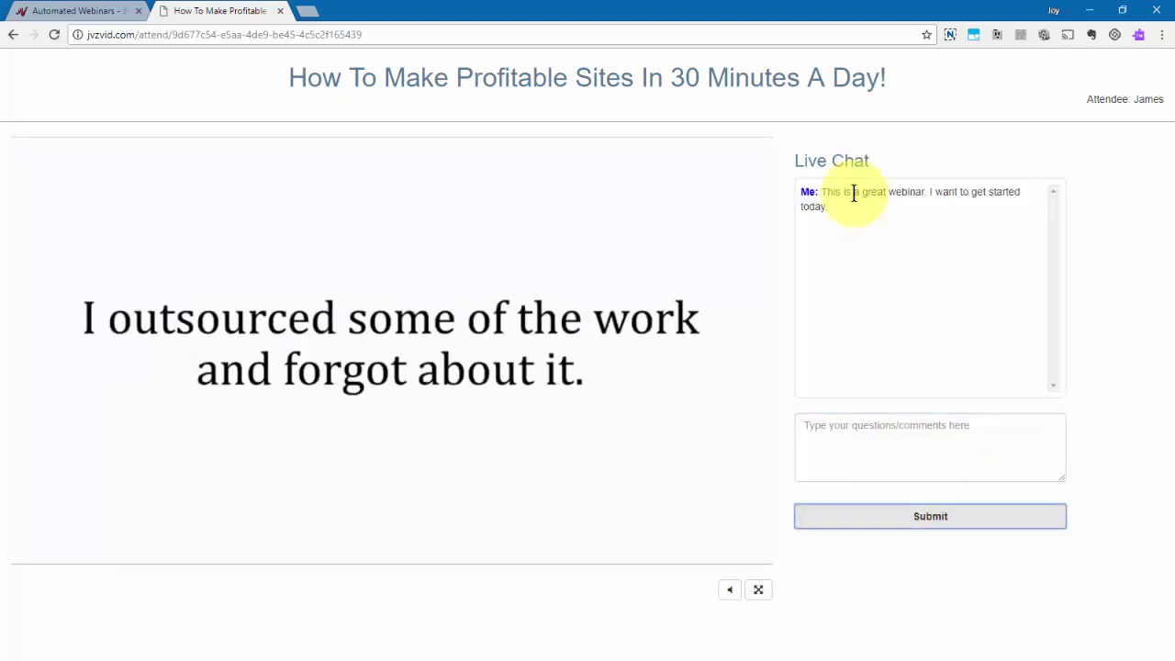
# Highlight the posted comment and the automatic Support reply in the chat.
pyautogui.moveTo(822, 193); pyautogui.dragTo(837, 209)
pyautogui.click(848, 220)
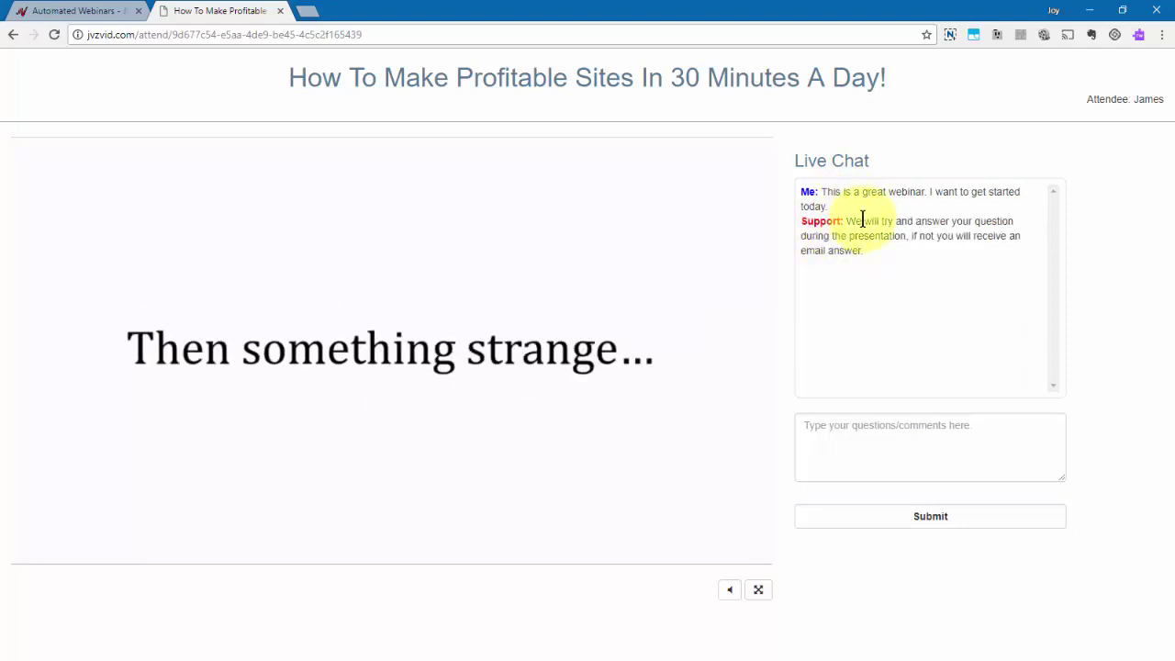
pyautogui.moveTo(848, 220); pyautogui.dragTo(883, 255)
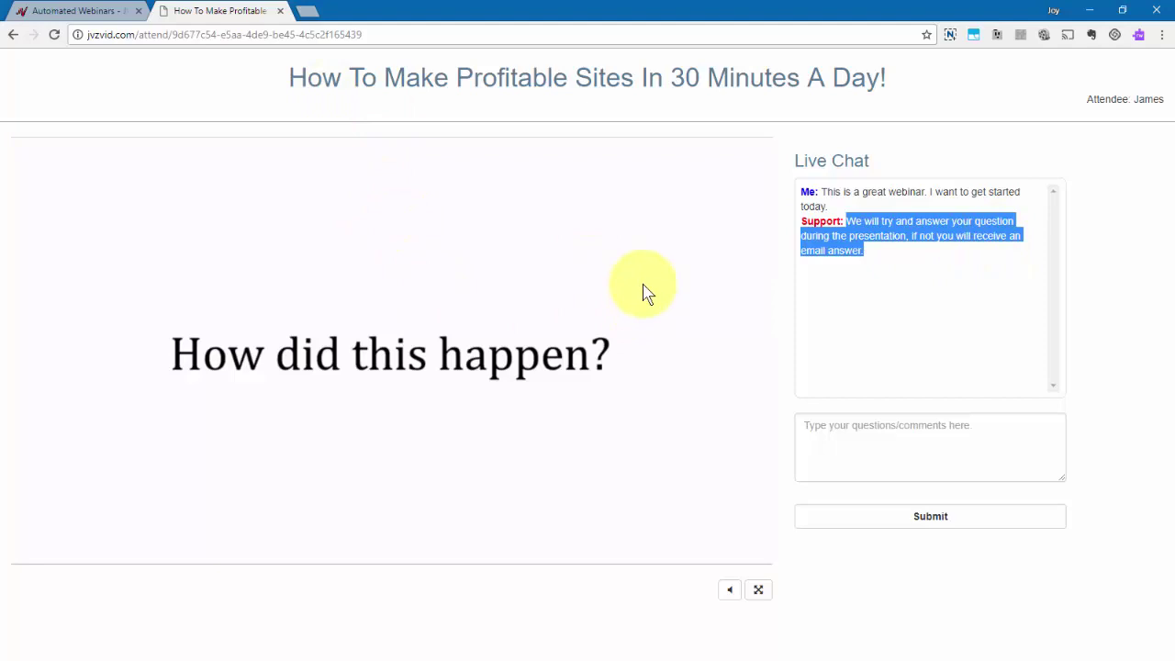
# Close the webinar tab, check the two unanswered Memory Chat questions, then close that page.
pyautogui.click(280, 11)
pyautogui.click(54, 35)
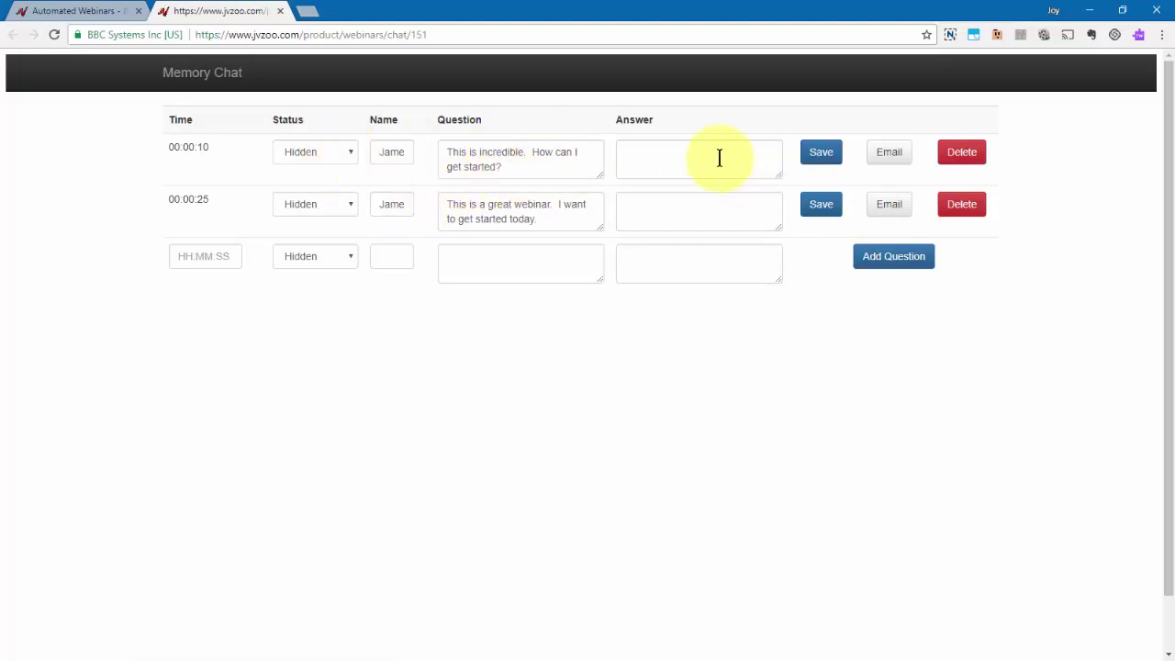
pyautogui.click(673, 158)
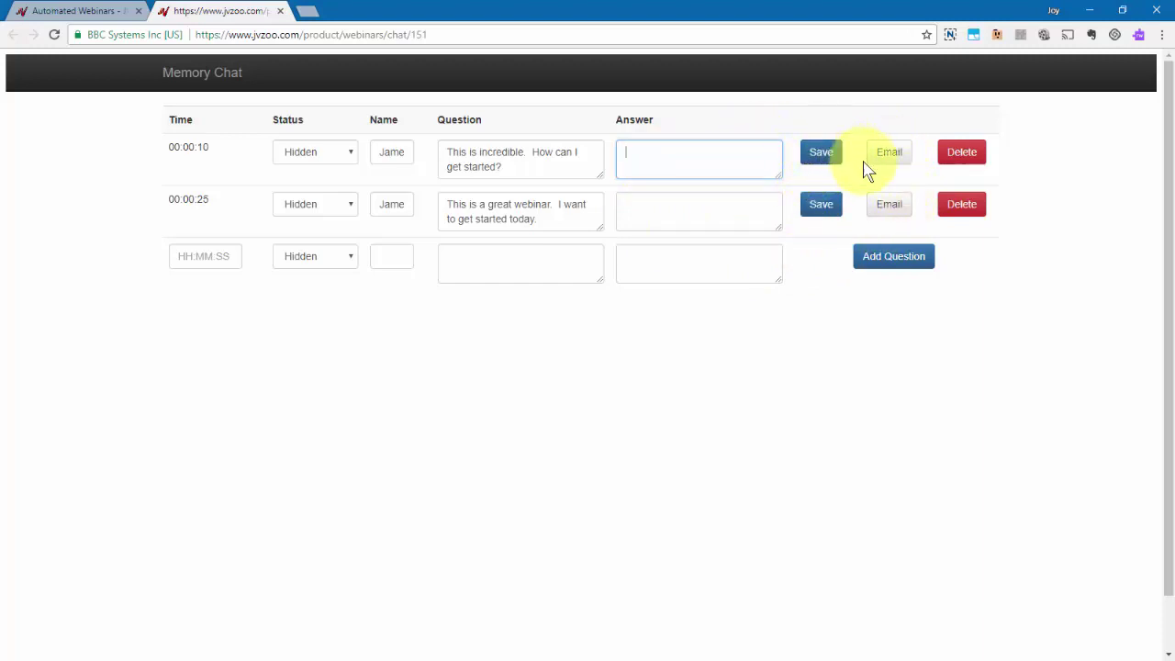
pyautogui.hotkey('ctrl', 'w')
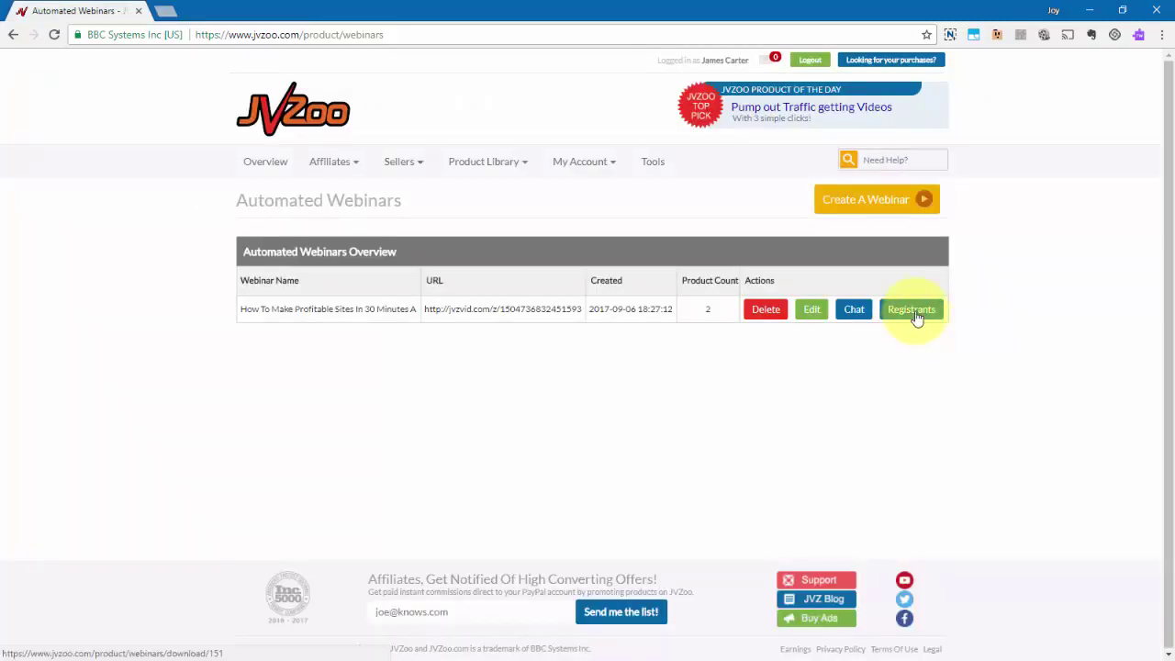
# Run the registrants report for 09/01/2017–09/06/2017 with Download Leads ticked, cancelling the file save.
pyautogui.click(912, 311)
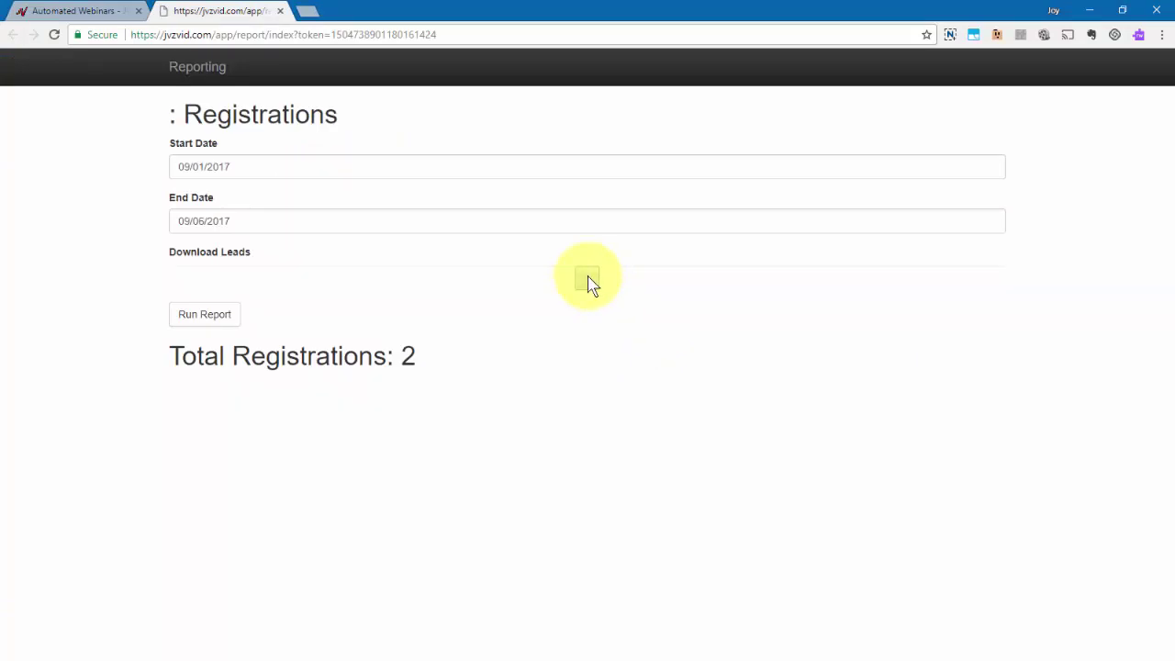
pyautogui.click(588, 280)
pyautogui.click(248, 168)
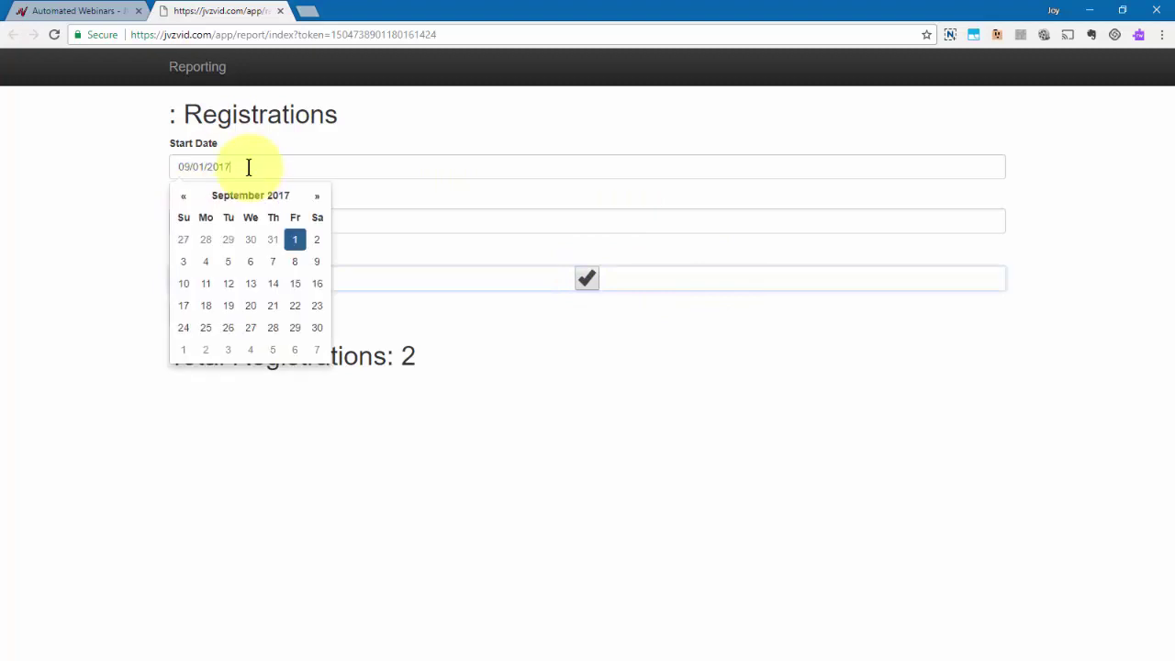
pyautogui.click(156, 179)
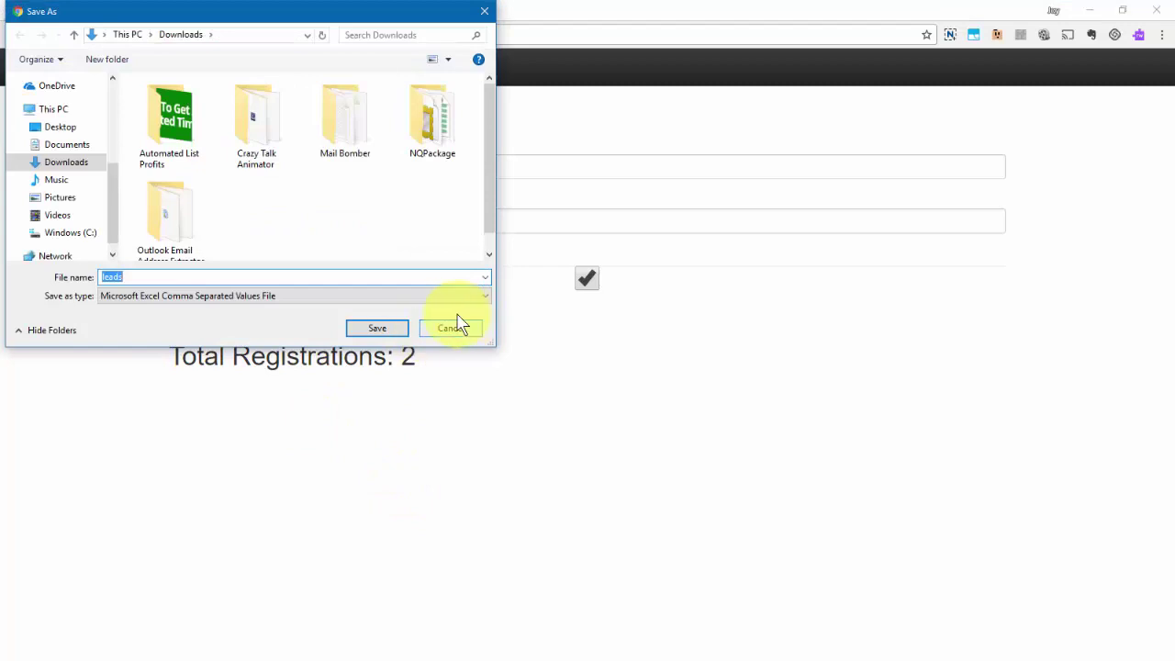
pyautogui.click(450, 329)
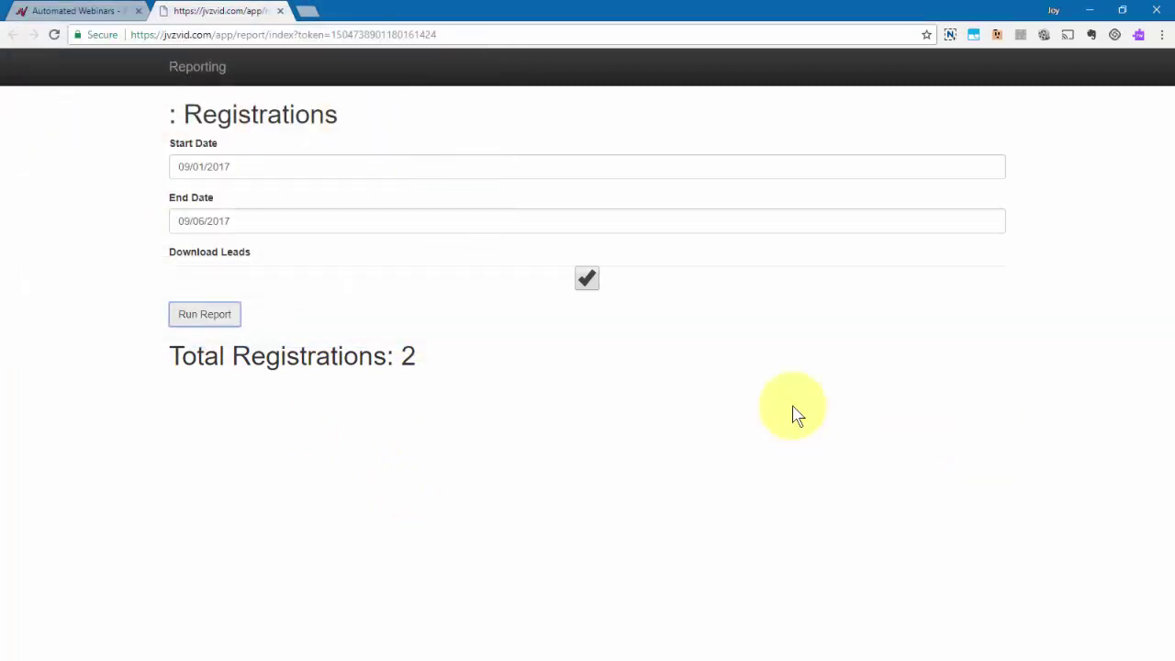